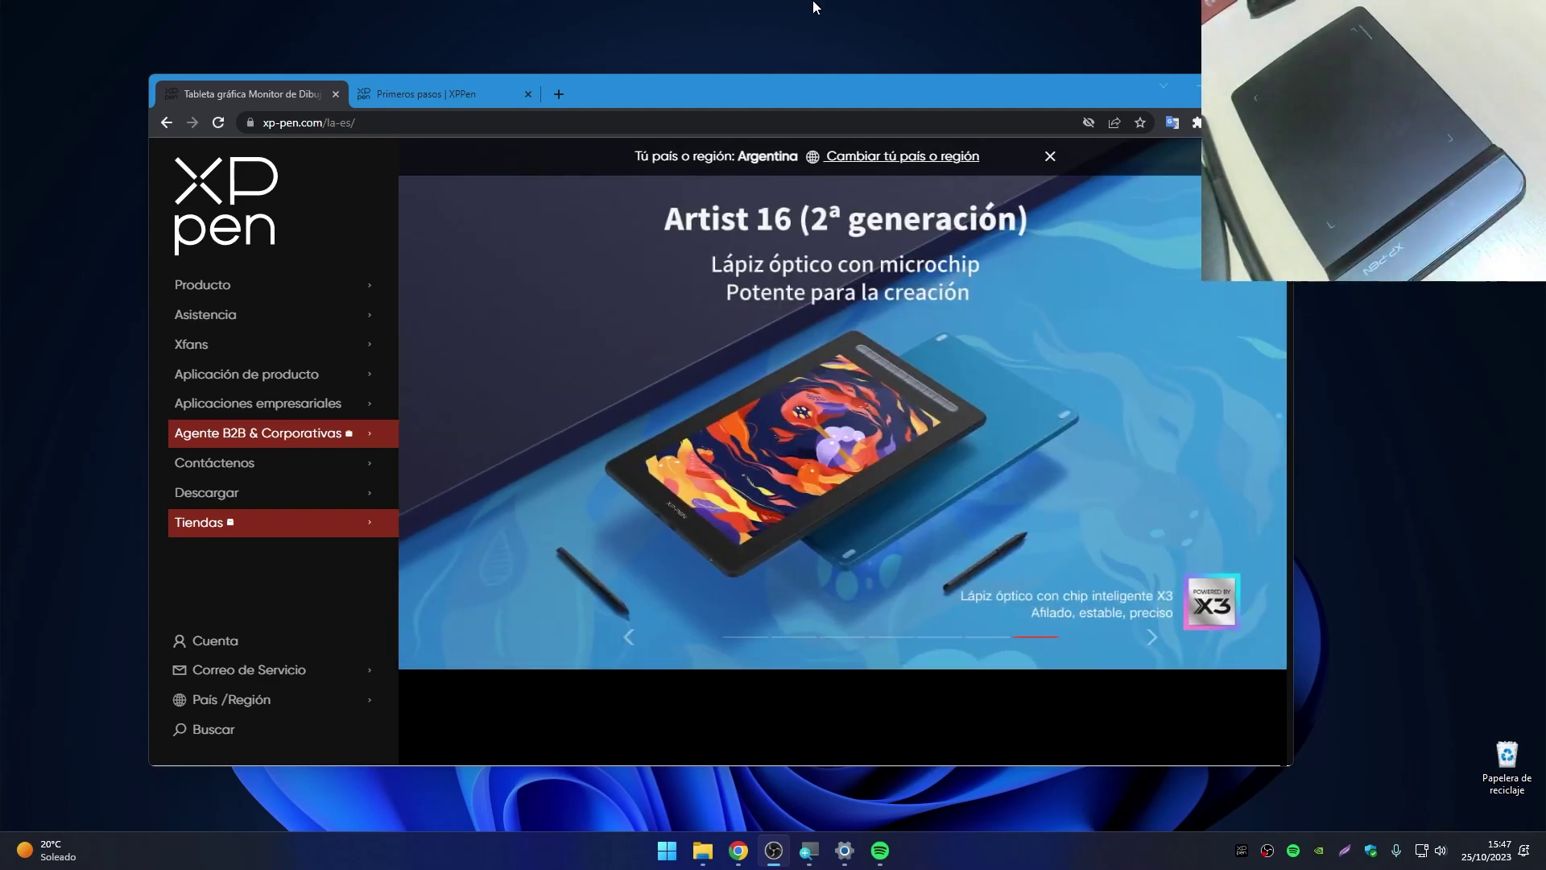
# - Open the Star G430S product page from the Star series tablets
pyautogui.moveTo(685, 95)
pyautogui.mouseDown()
pyautogui.moveTo(692, 114)
pyautogui.moveTo(685, 101)
pyautogui.mouseUp()
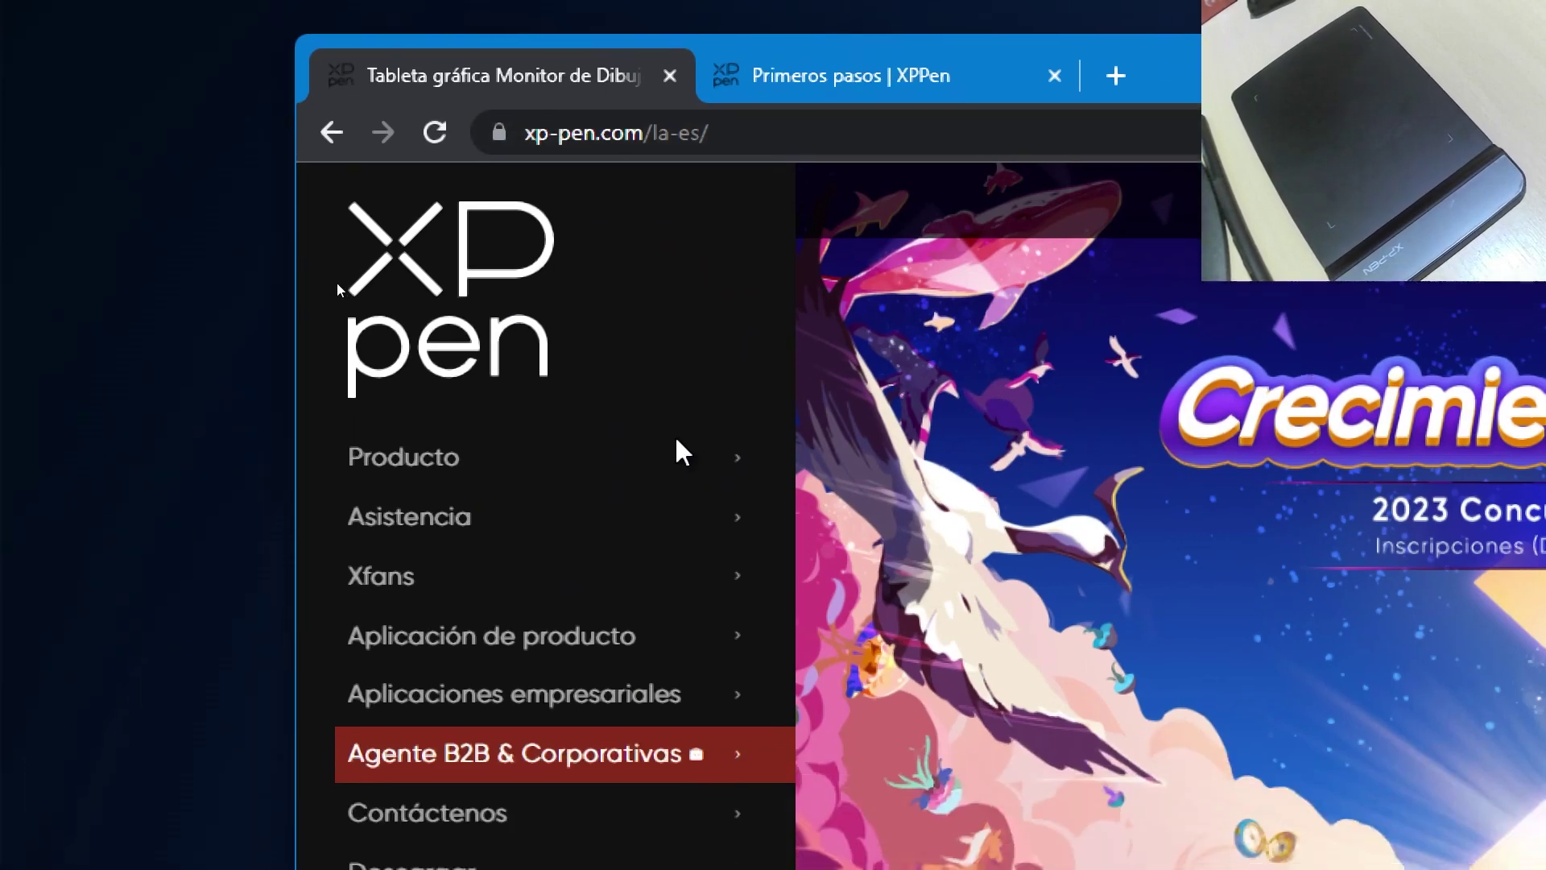
pyautogui.moveTo(674, 584)
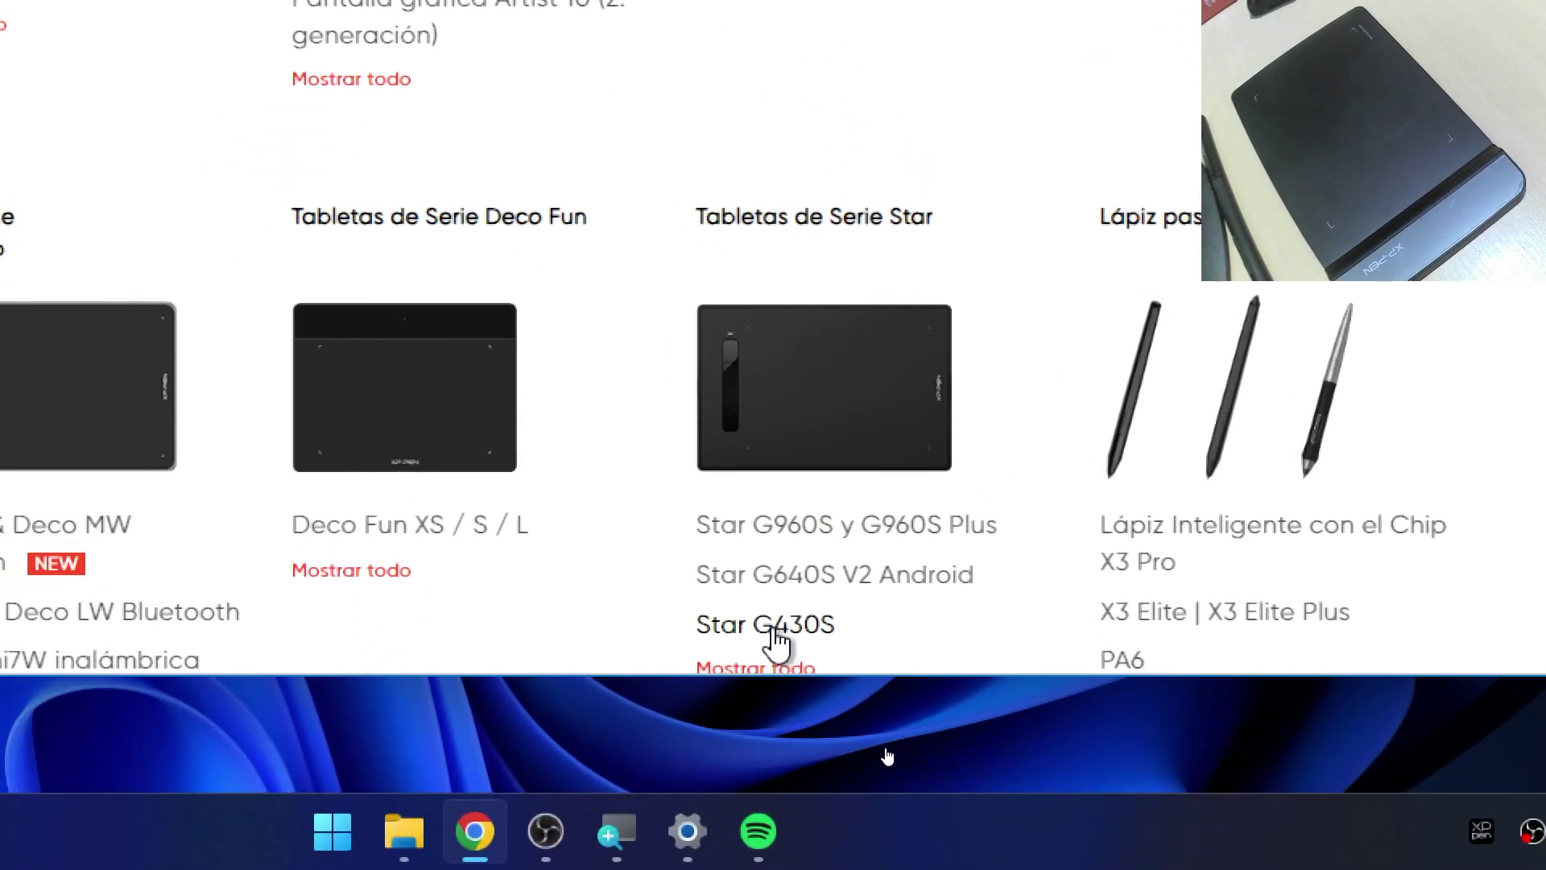
pyautogui.click(775, 630)
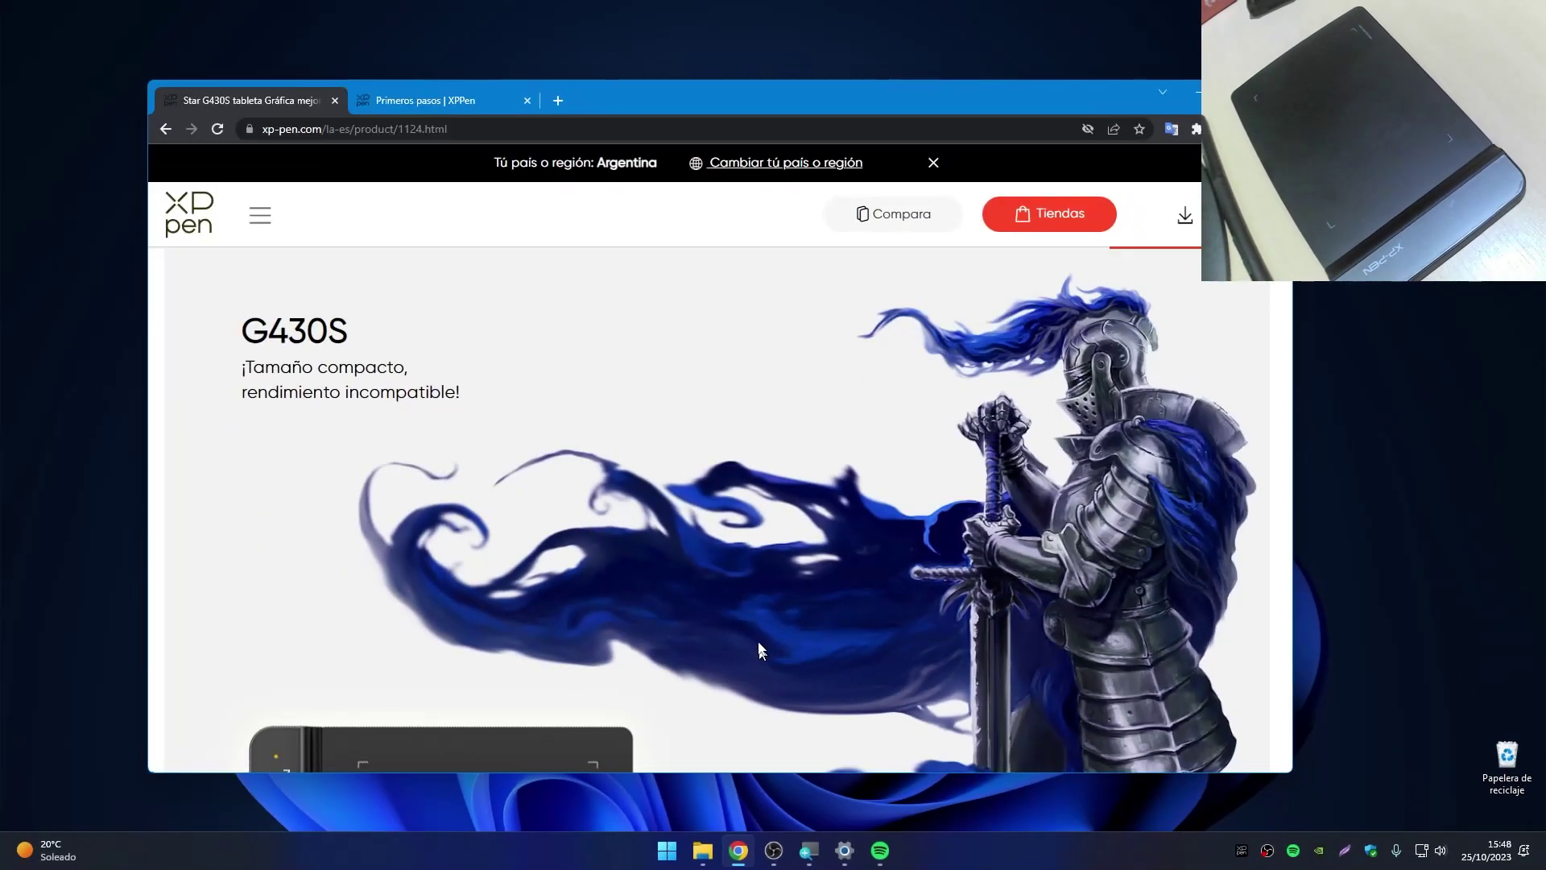
# - Open the driver and manual download page linked near the end of the Star G430S product page
pyautogui.scroll(-10, 763, 632)
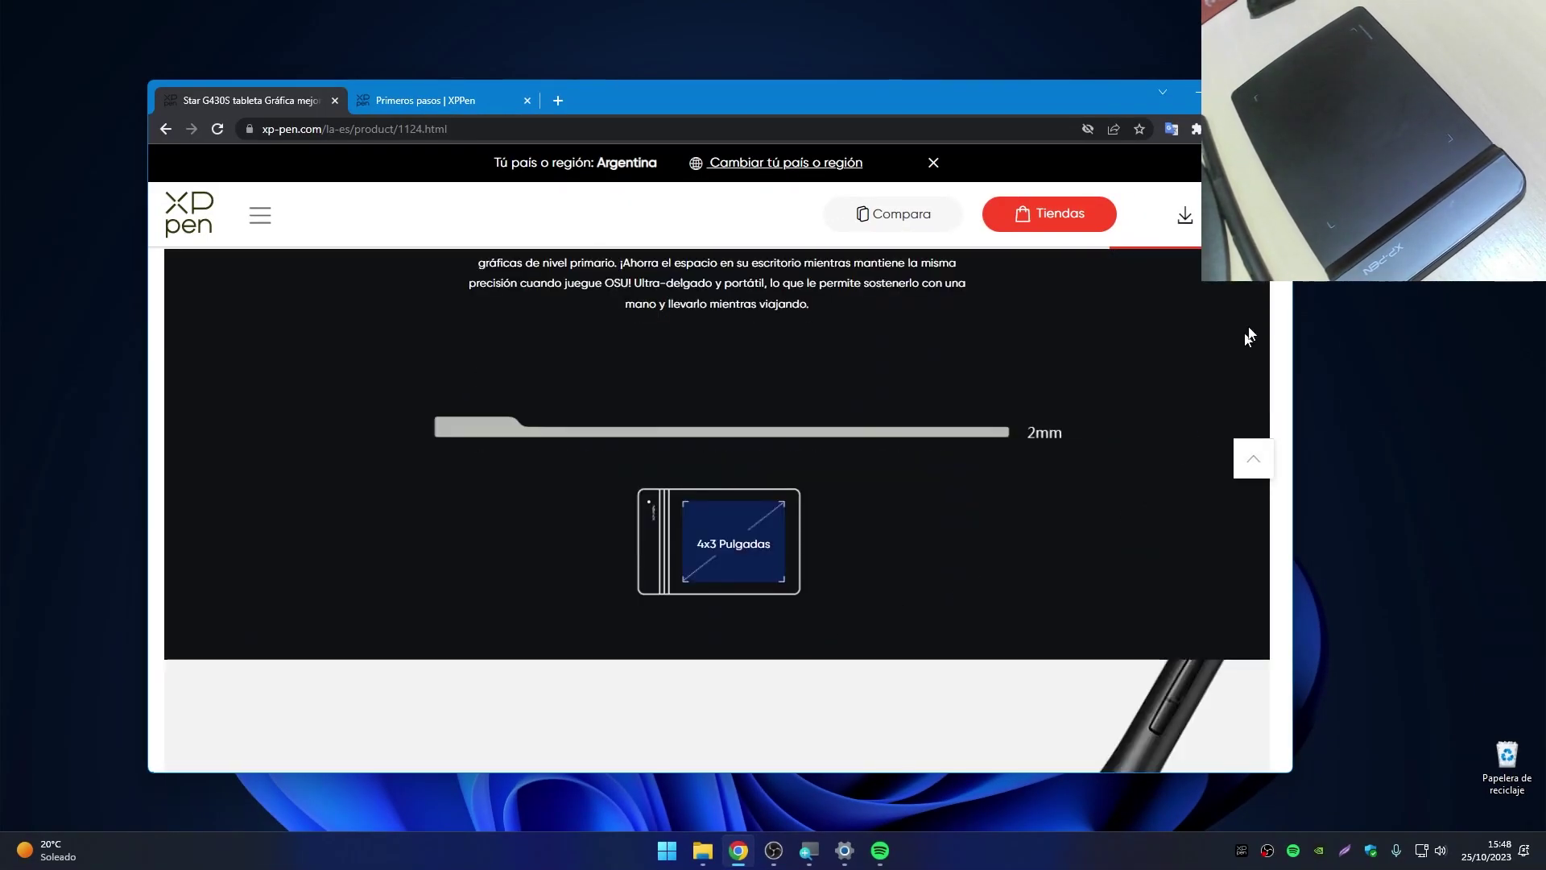
pyautogui.scroll(-10, 1281, 382)
pyautogui.moveTo(1281, 381); pyautogui.dragTo(1230, 738)
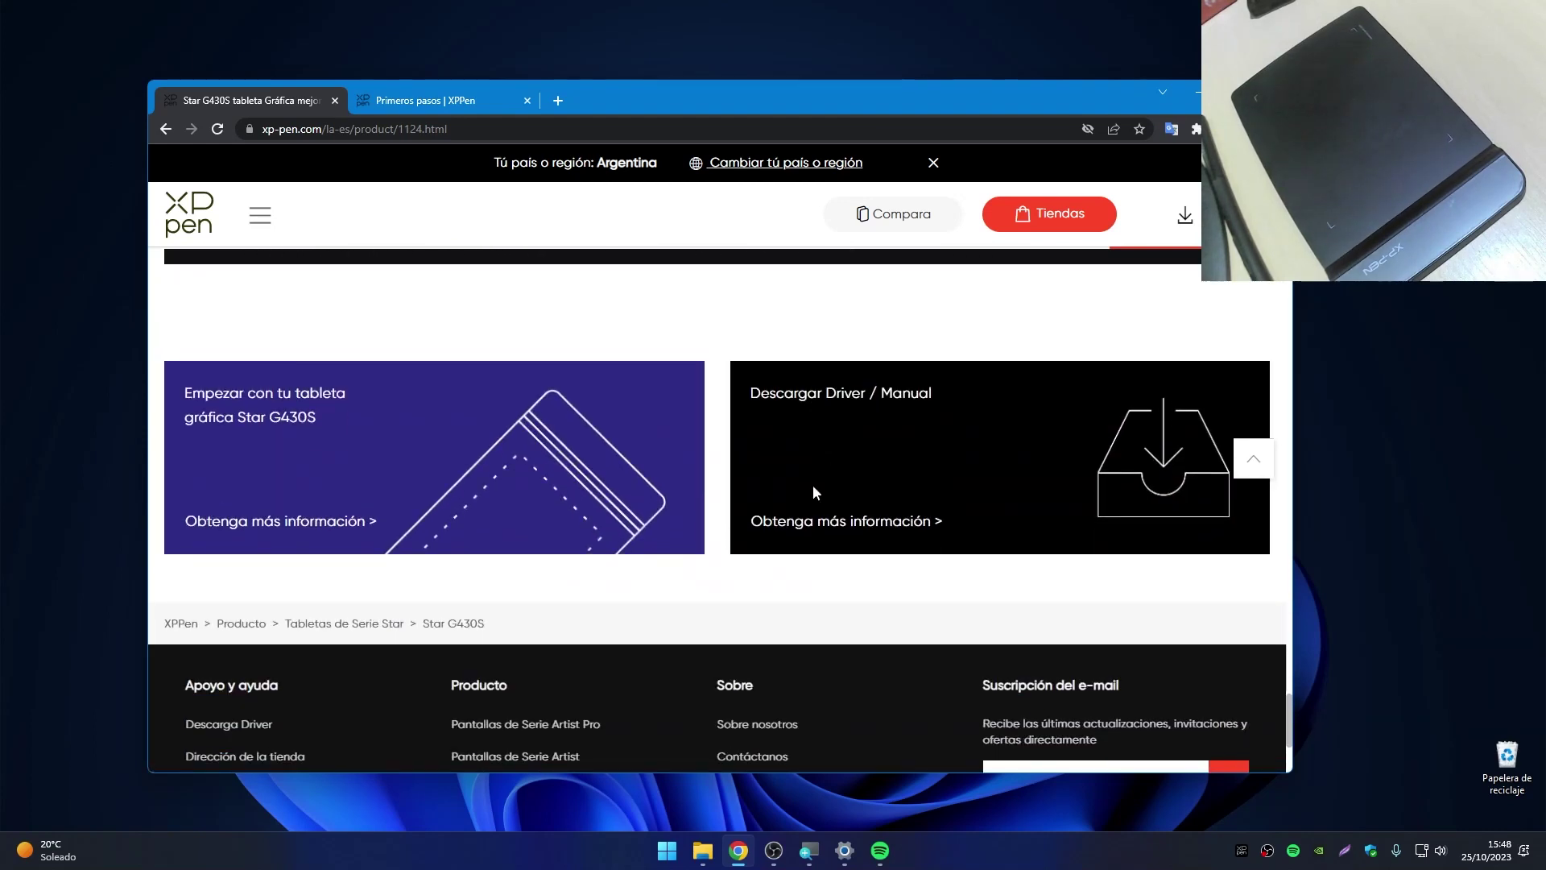
pyautogui.click(814, 530)
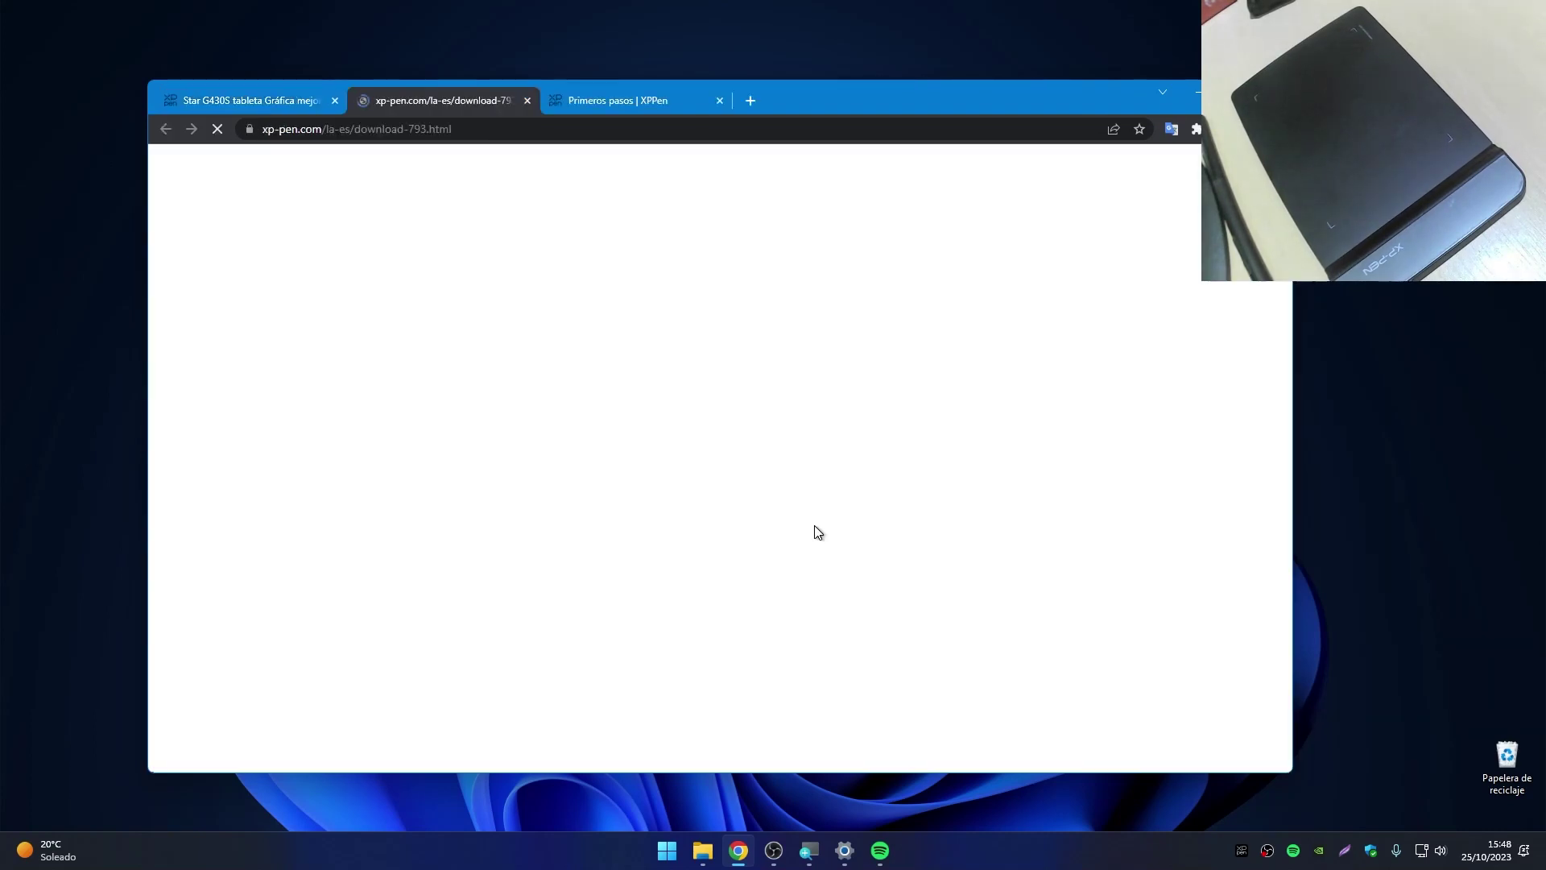
# - Examine the Star G430S software and driver downloads for Mac 10.10~13, Windows 7/8/10/11, Windows 7/8/10 and Linux
pyautogui.scroll(-3, 719, 540)
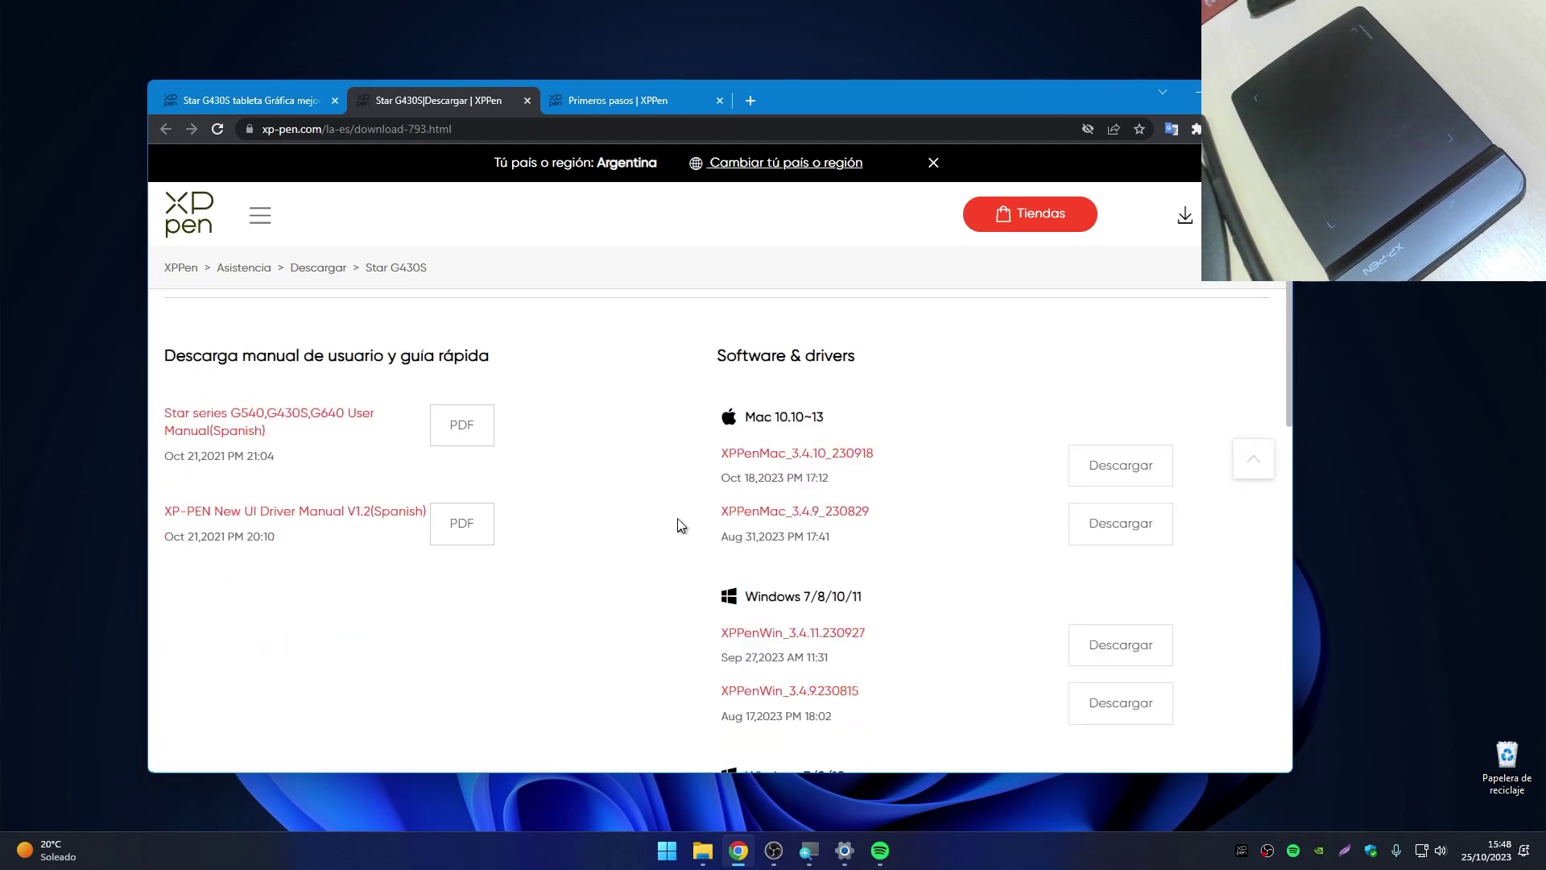
pyautogui.moveTo(745, 416); pyautogui.dragTo(823, 419)
pyautogui.moveTo(744, 596); pyautogui.dragTo(844, 596)
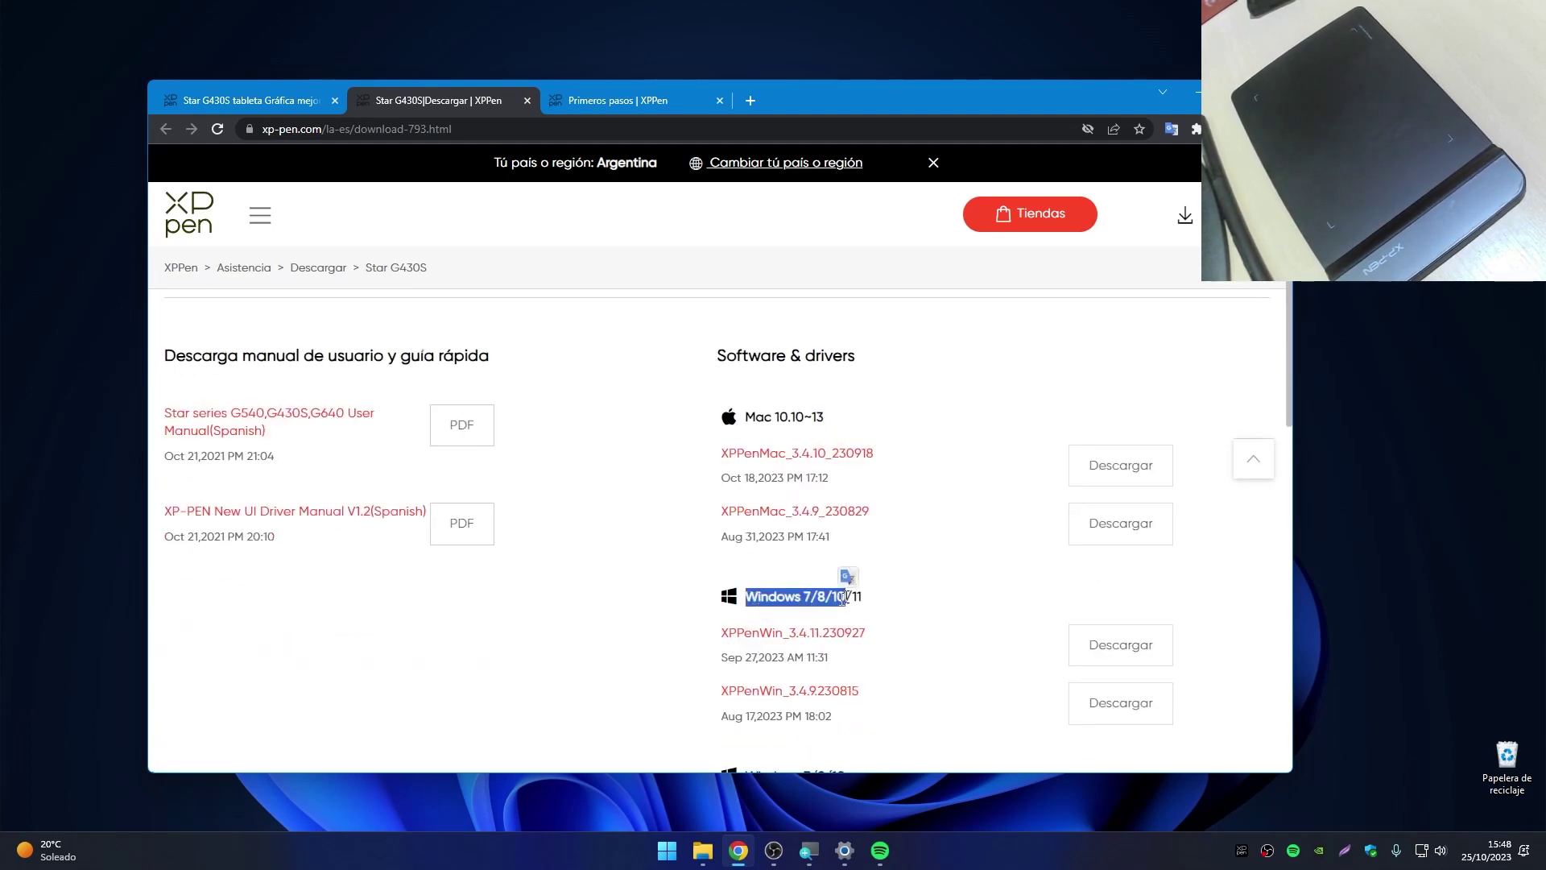
pyautogui.scroll(-1, 838, 587)
pyautogui.moveTo(745, 668); pyautogui.dragTo(874, 666)
pyautogui.scroll(-1, 877, 659)
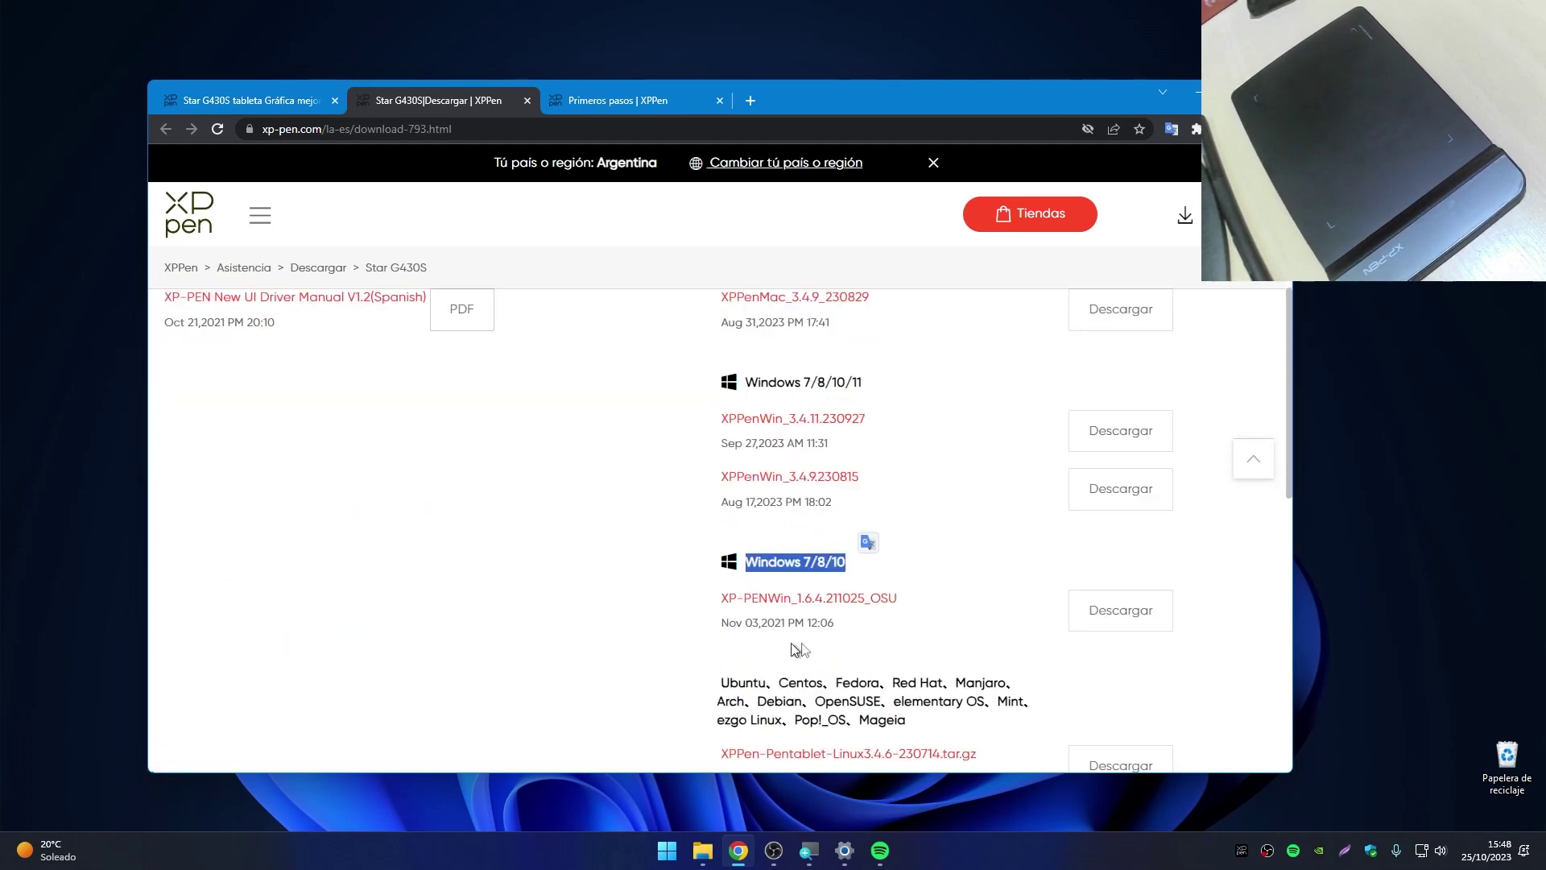
pyautogui.scroll(1, 715, 497)
pyautogui.scroll(1, 715, 497)
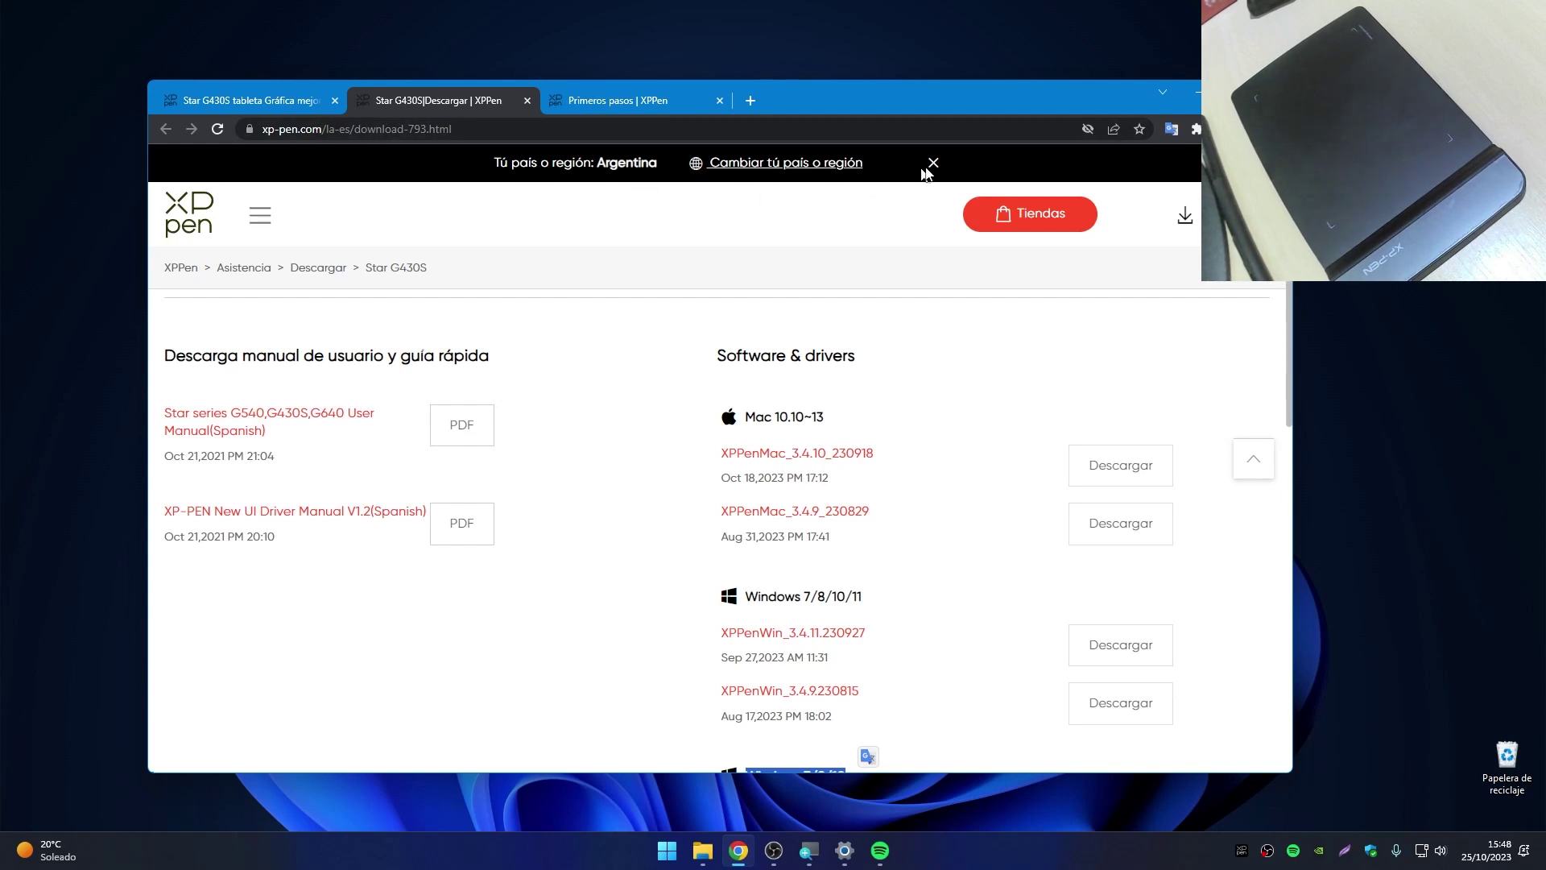
# - Minimize the browser, find the Pentablet application among the installed programs and launch it
pyautogui.click(1190, 92)
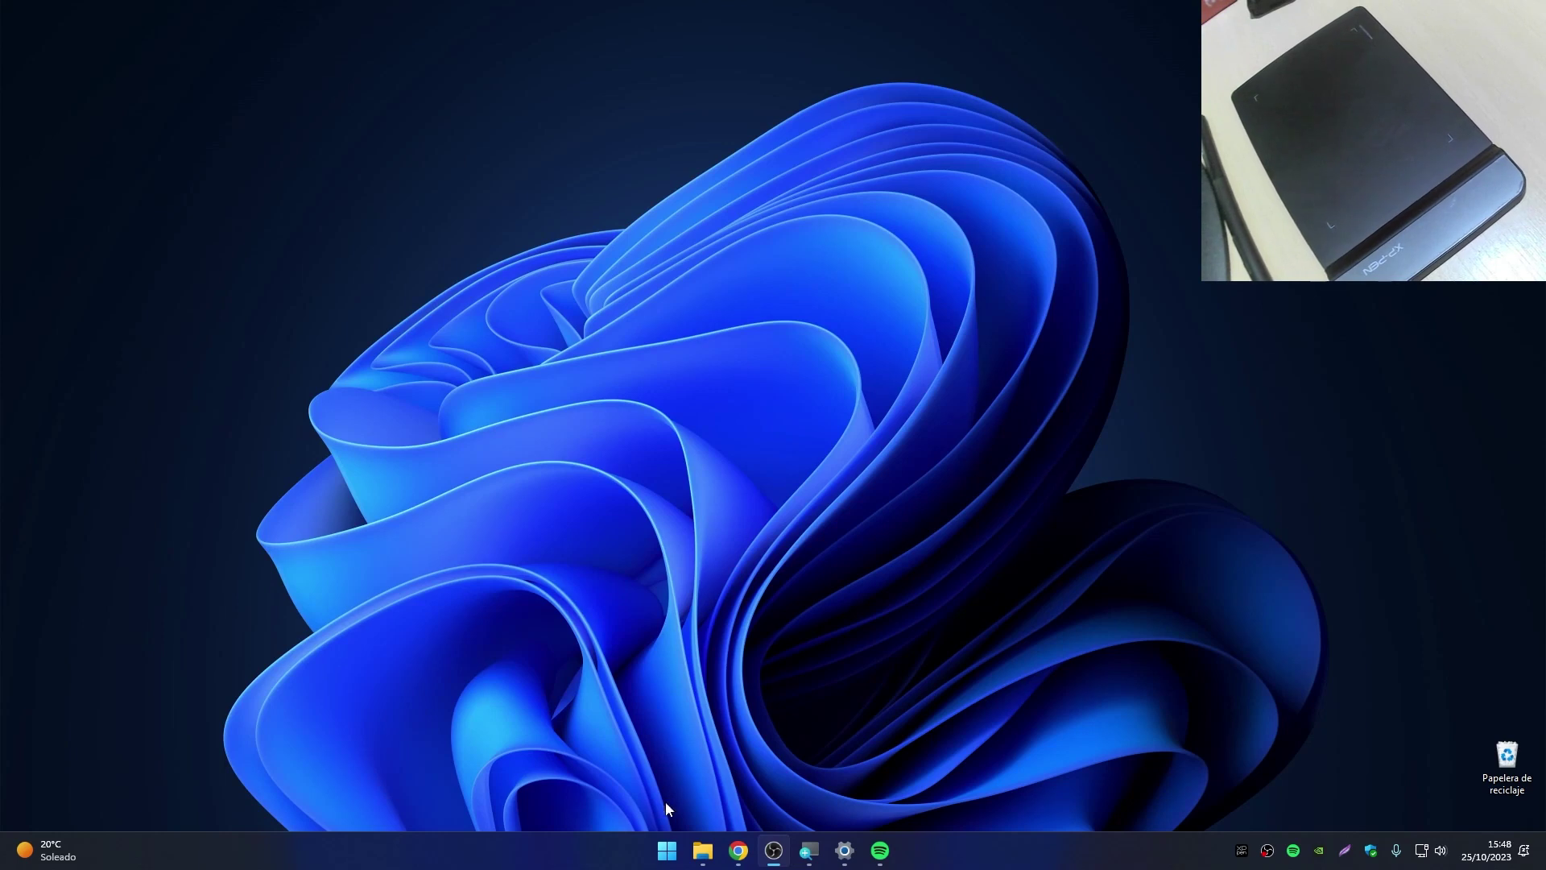
pyautogui.click(667, 848)
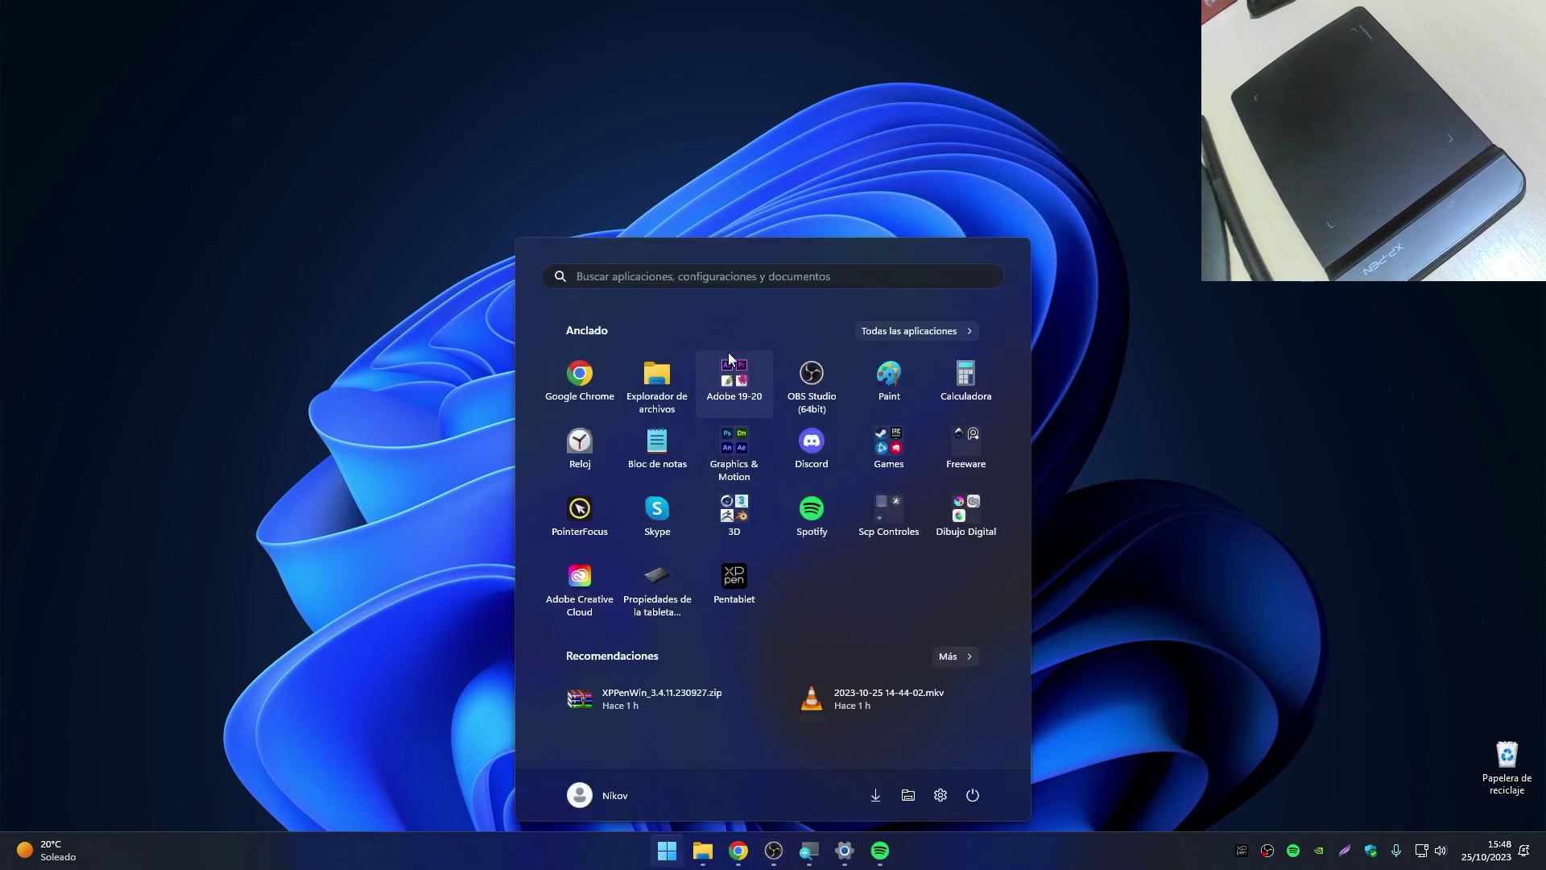
pyautogui.click(753, 277)
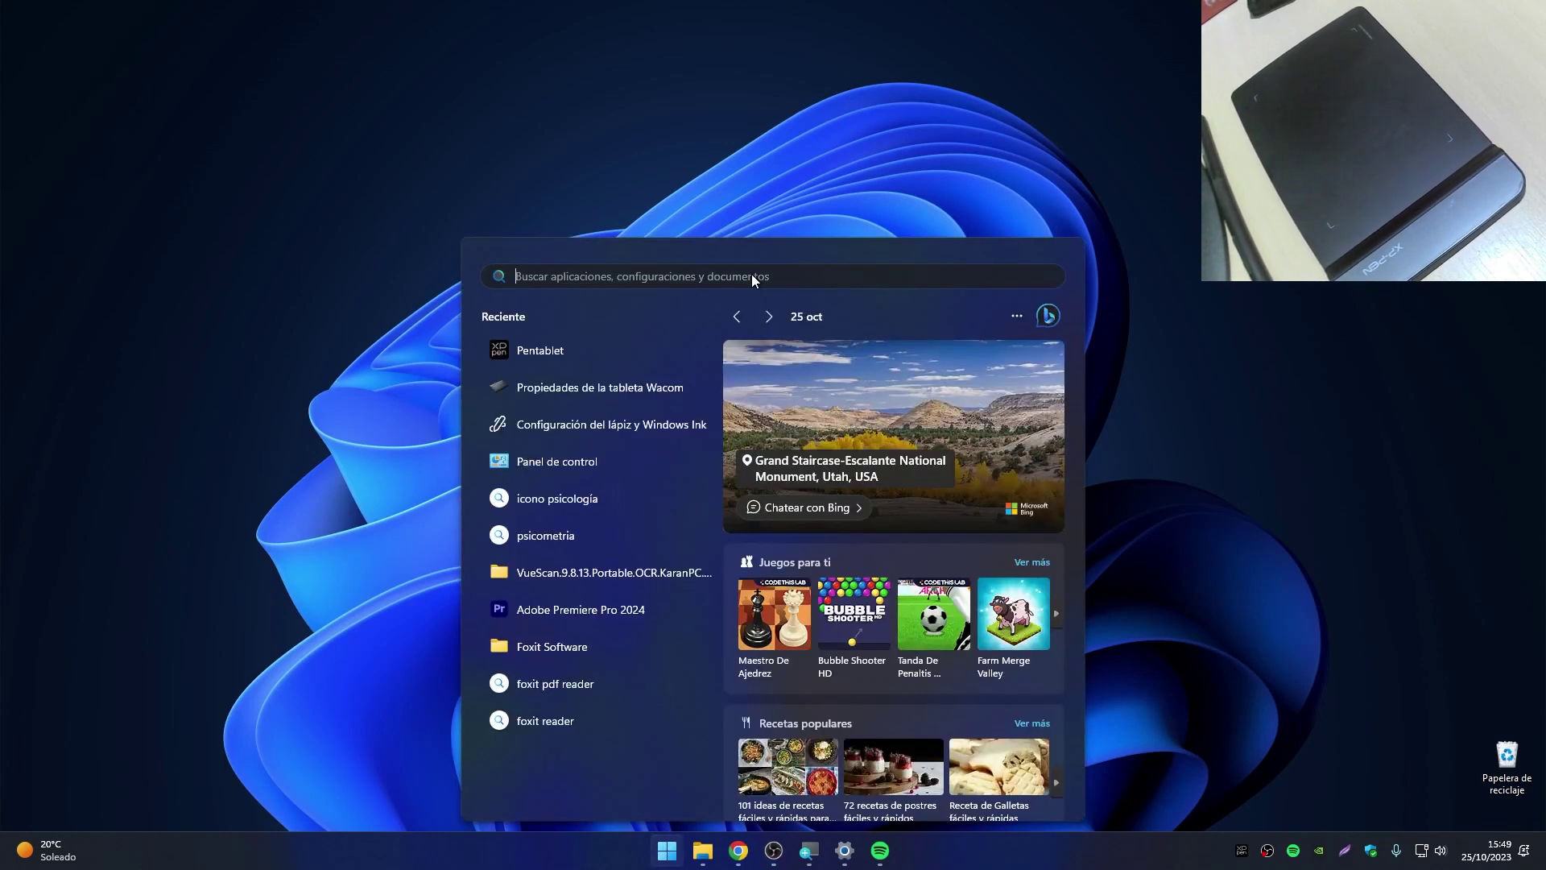
pyautogui.write('pen')
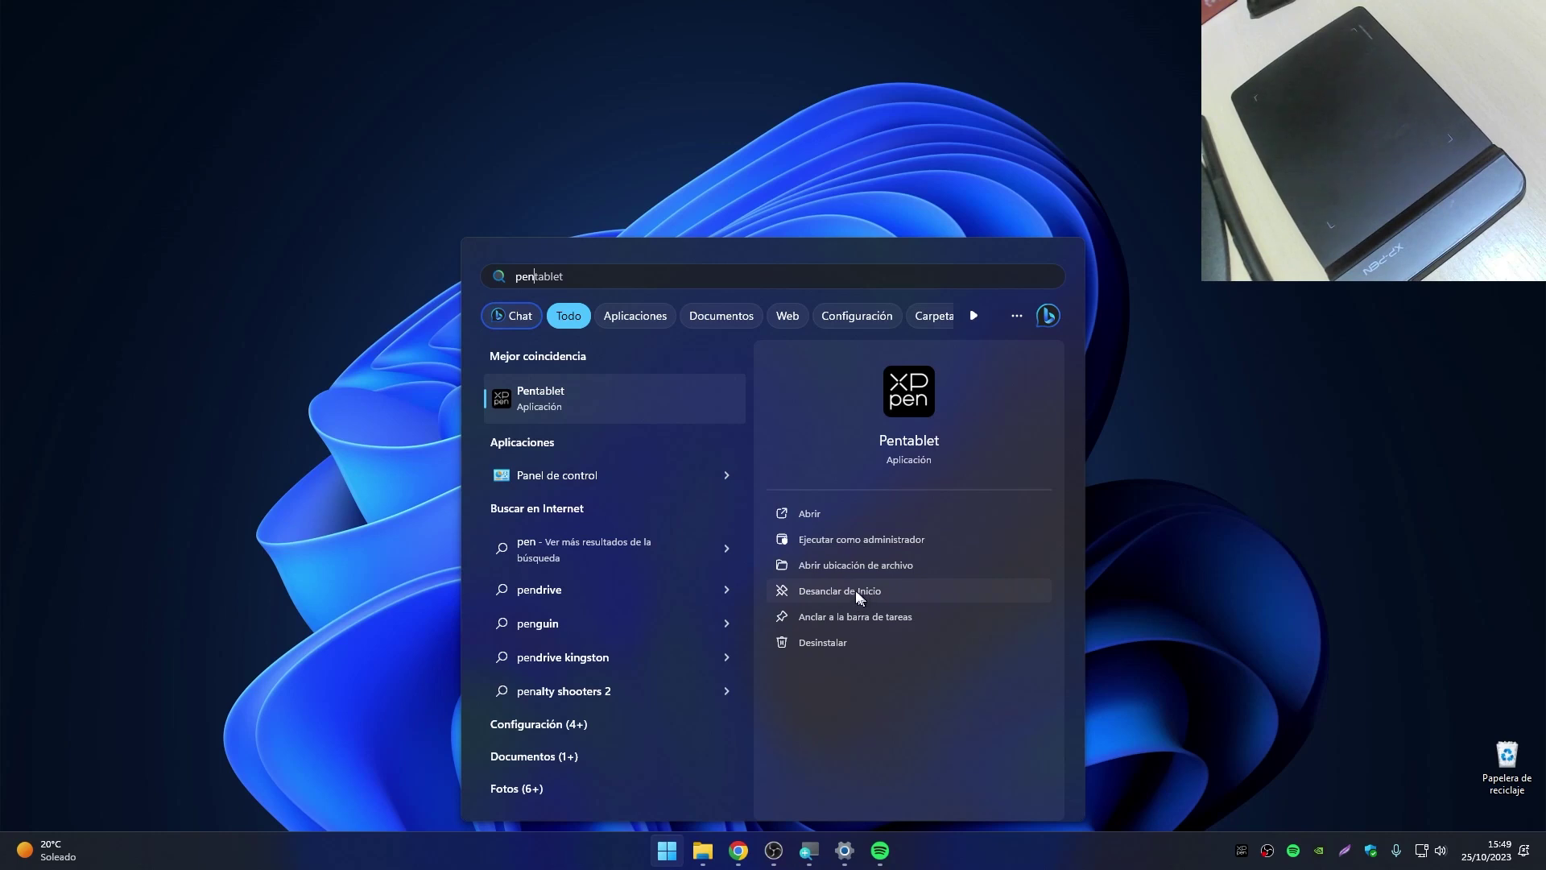
pyautogui.click(665, 859)
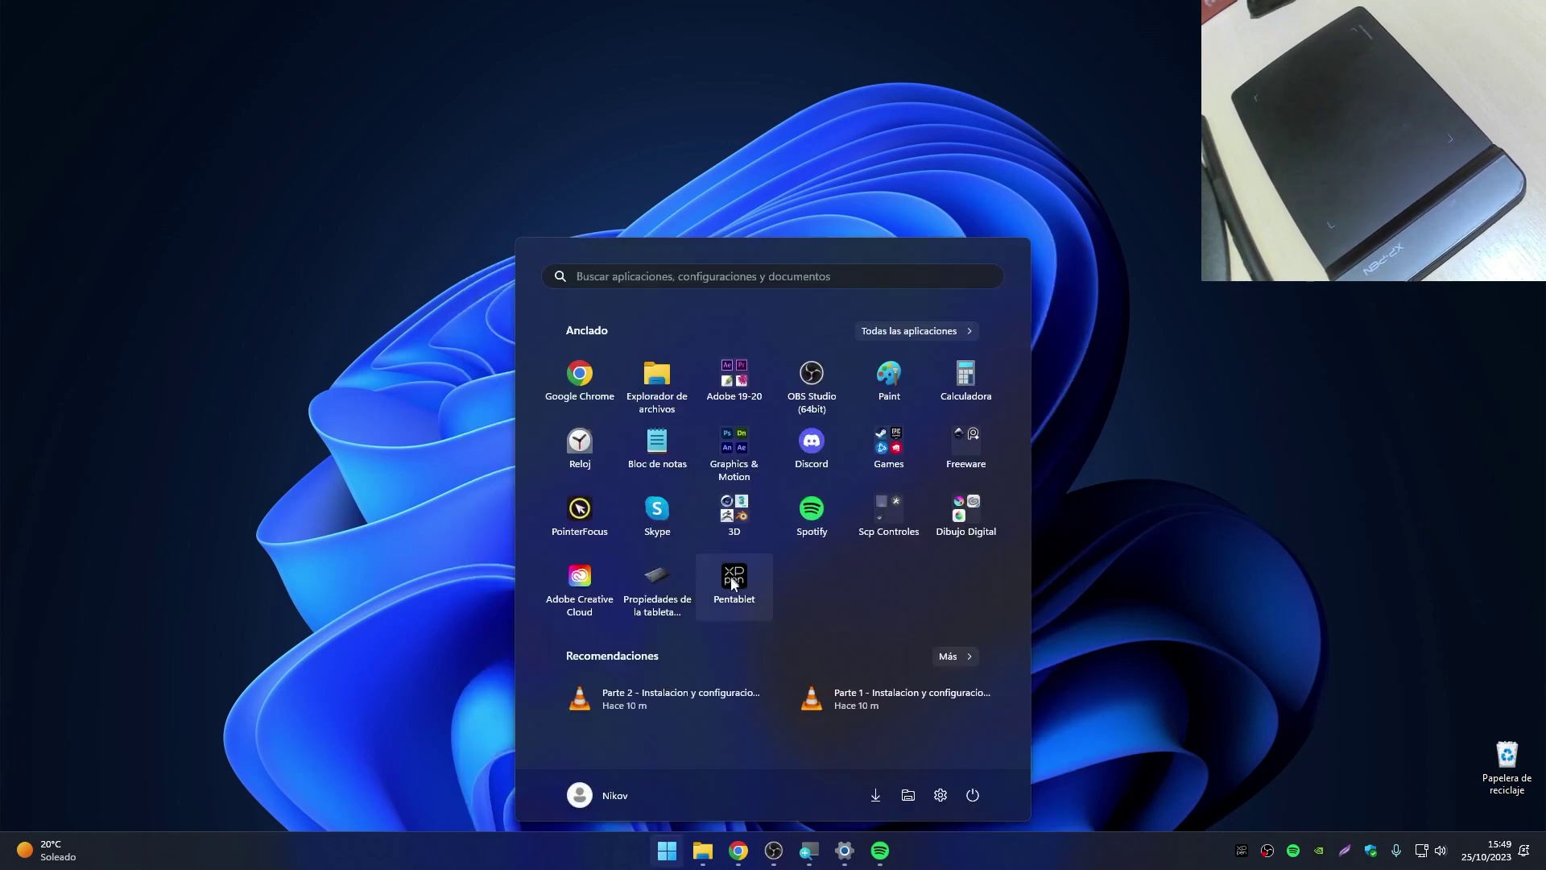
pyautogui.click(734, 584)
pyautogui.moveTo(666, 201); pyautogui.dragTo(598, 204)
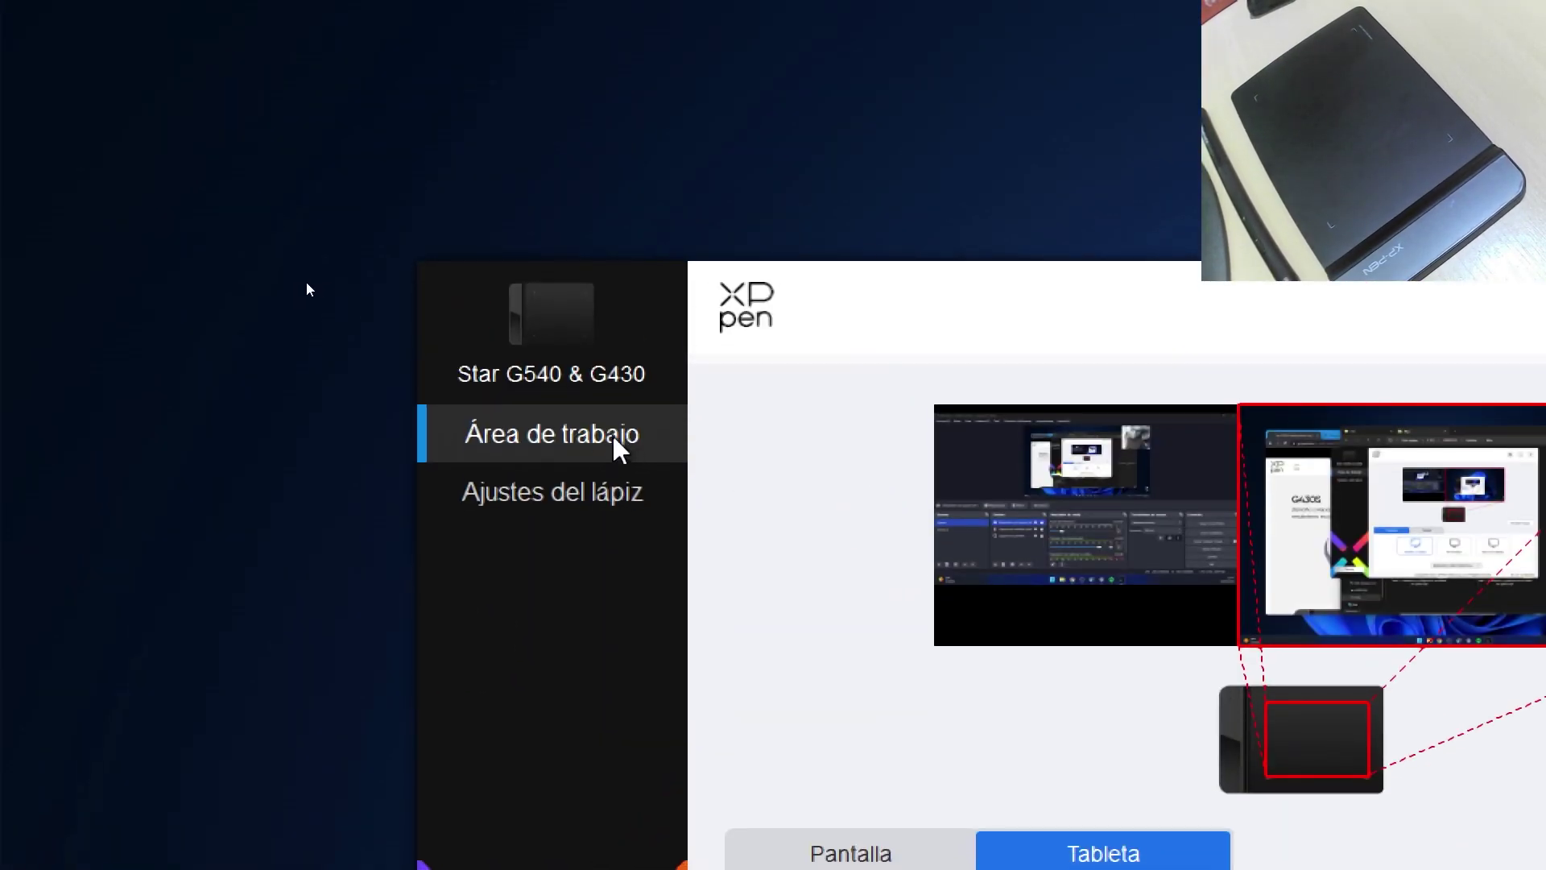
# - Look over the pen settings and the screen mapping options of the work area
pyautogui.click(610, 486)
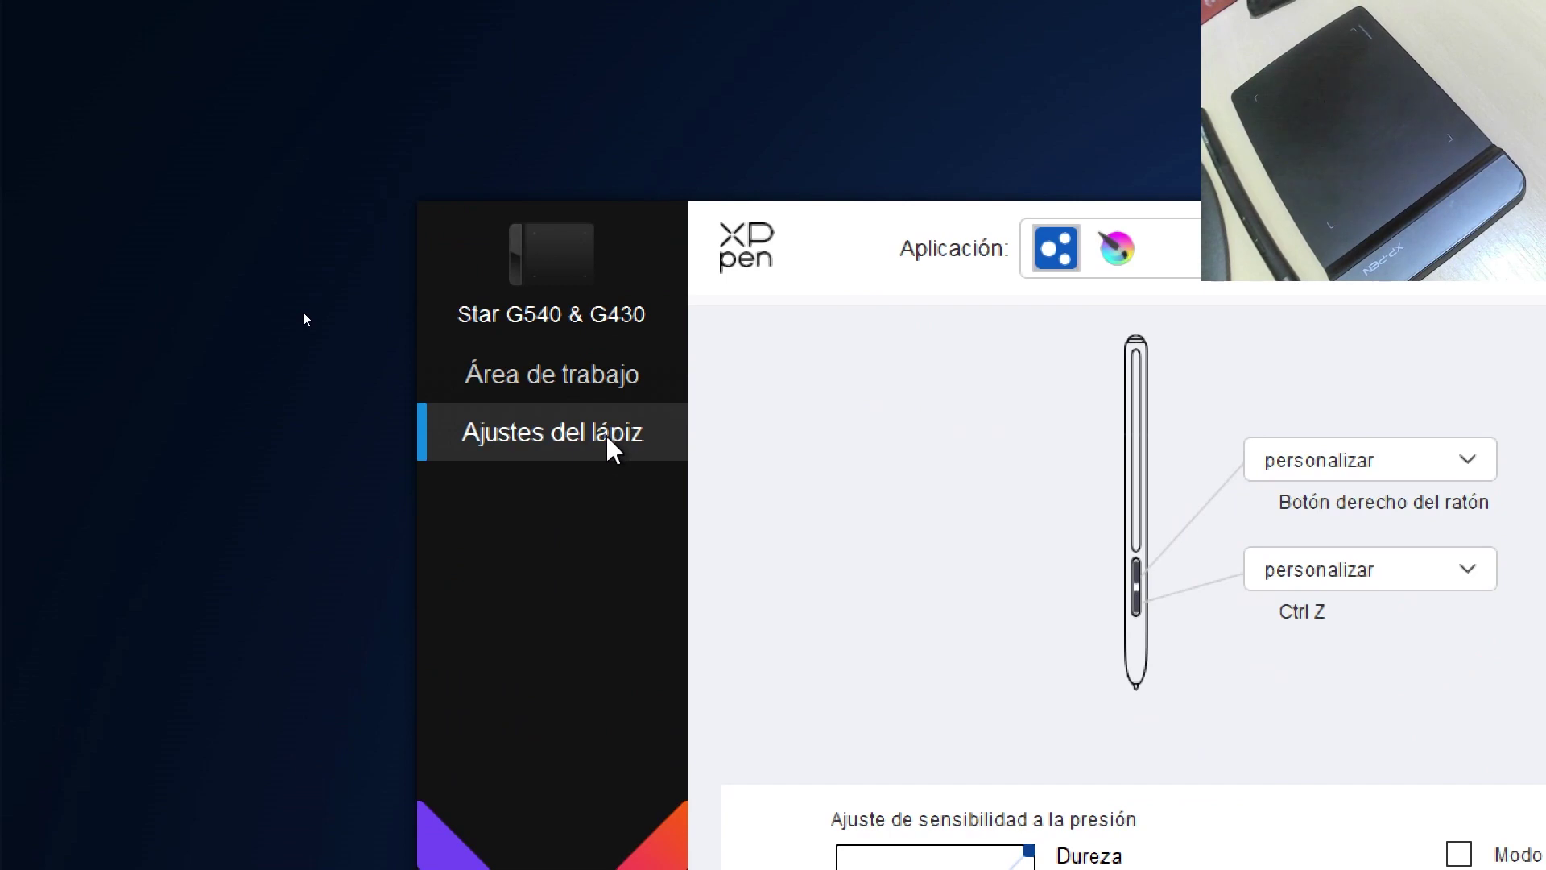
pyautogui.click(636, 393)
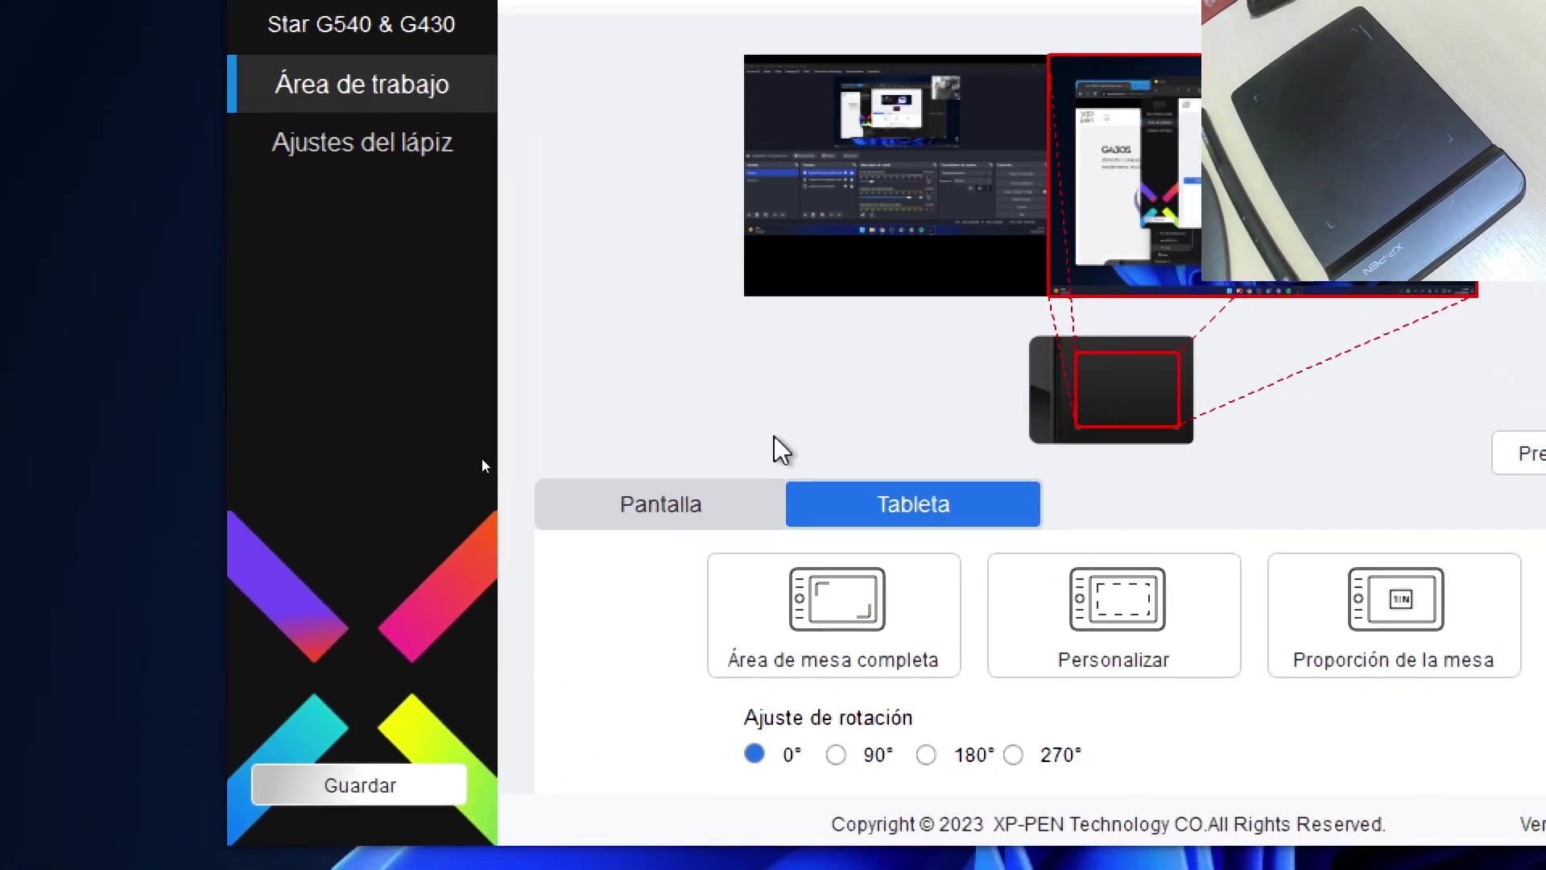
pyautogui.click(941, 857)
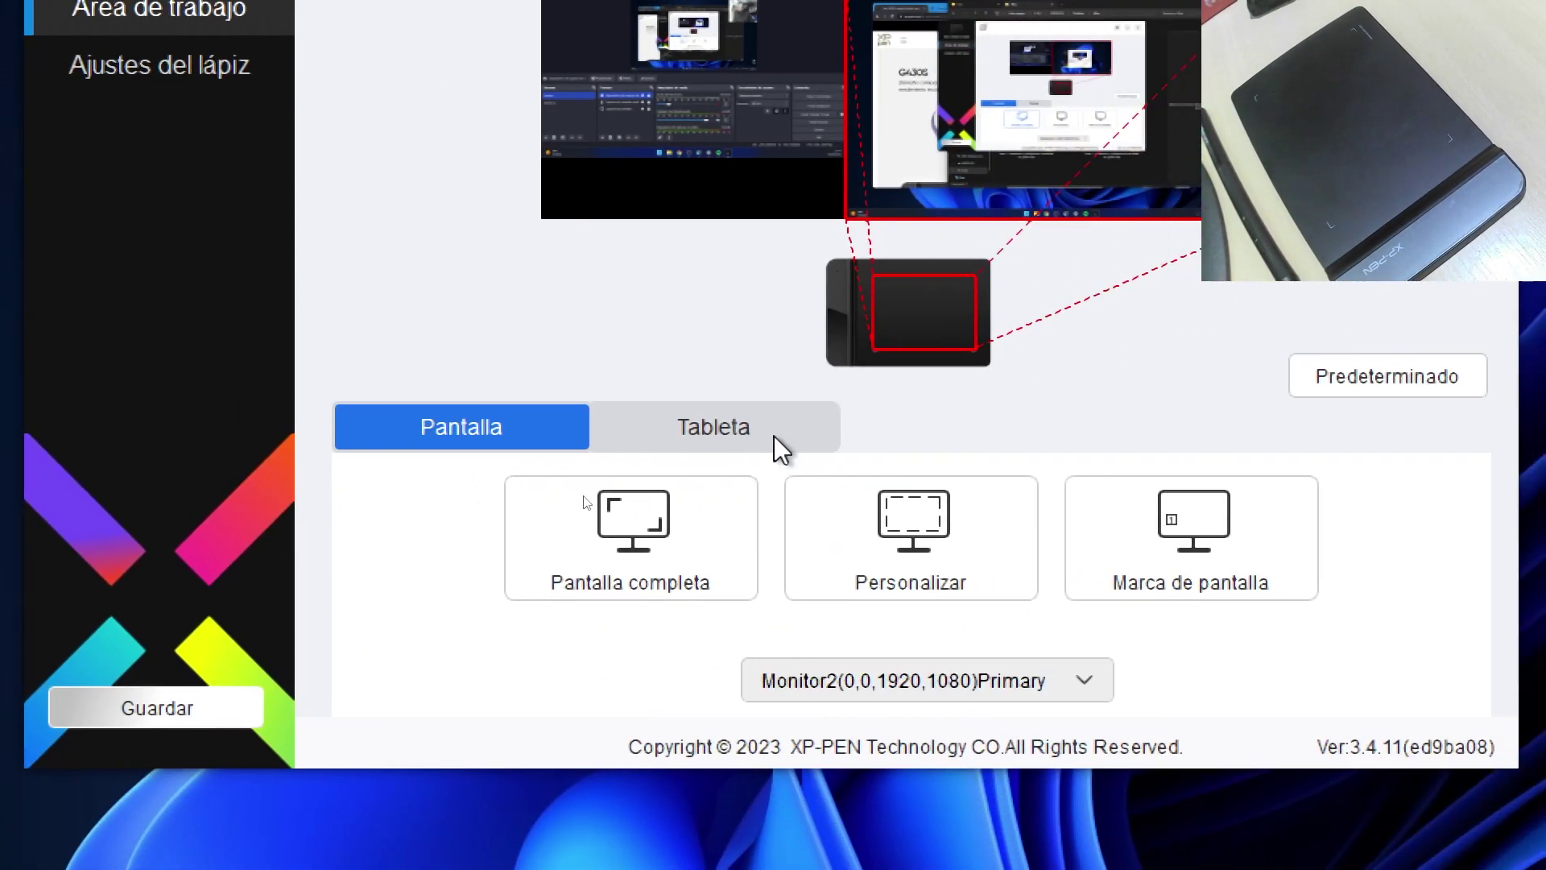
# - Try the tablet rotations 180°, 90° and 270°, and set the rotation back to 0°
pyautogui.click(1006, 435)
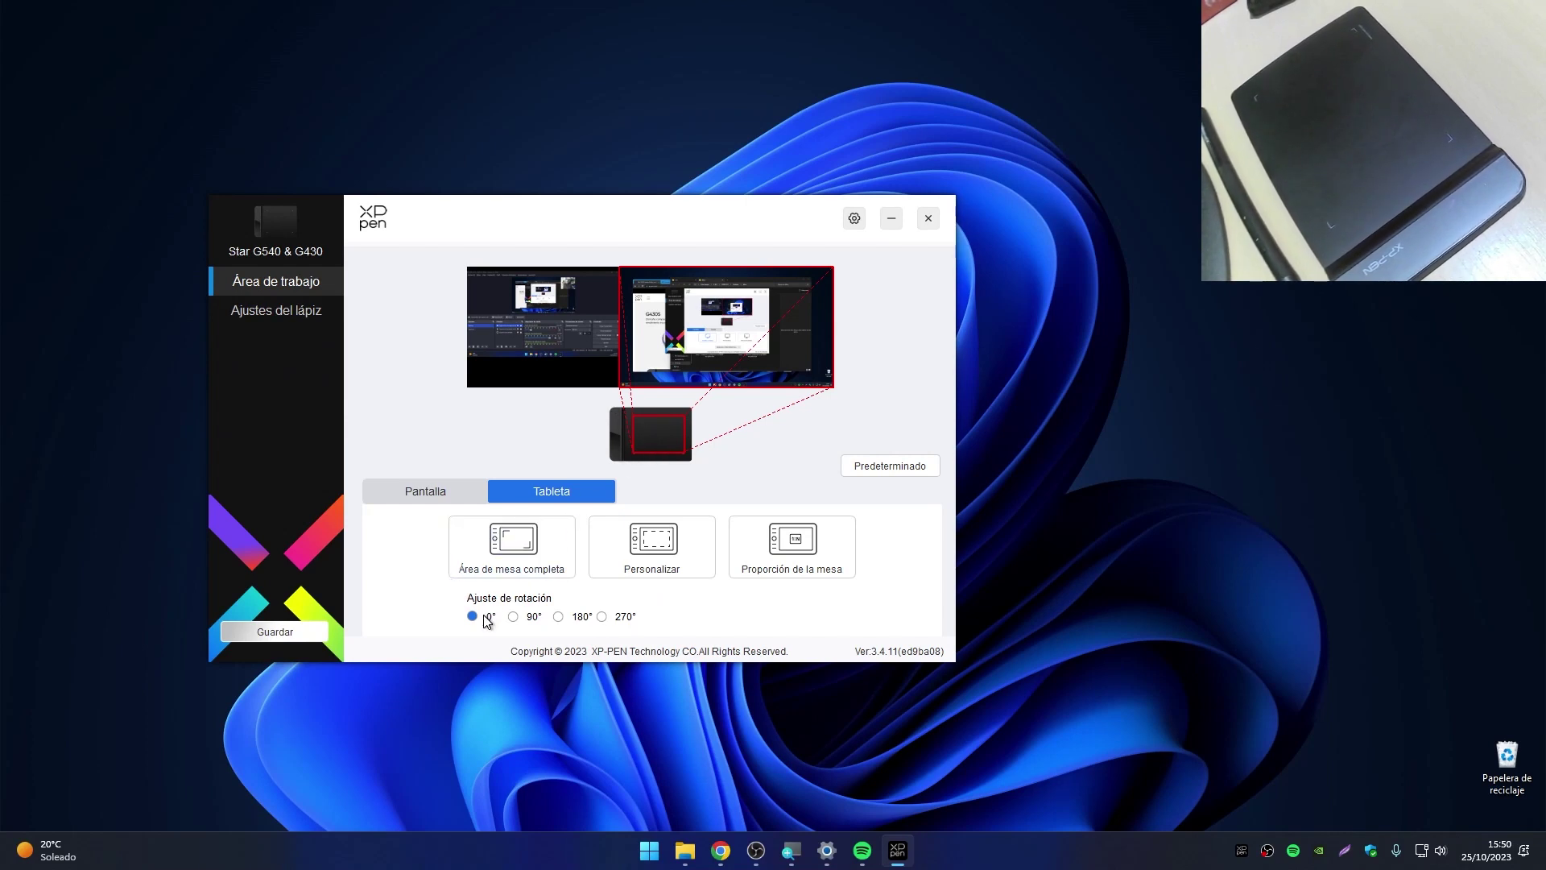
pyautogui.click(558, 617)
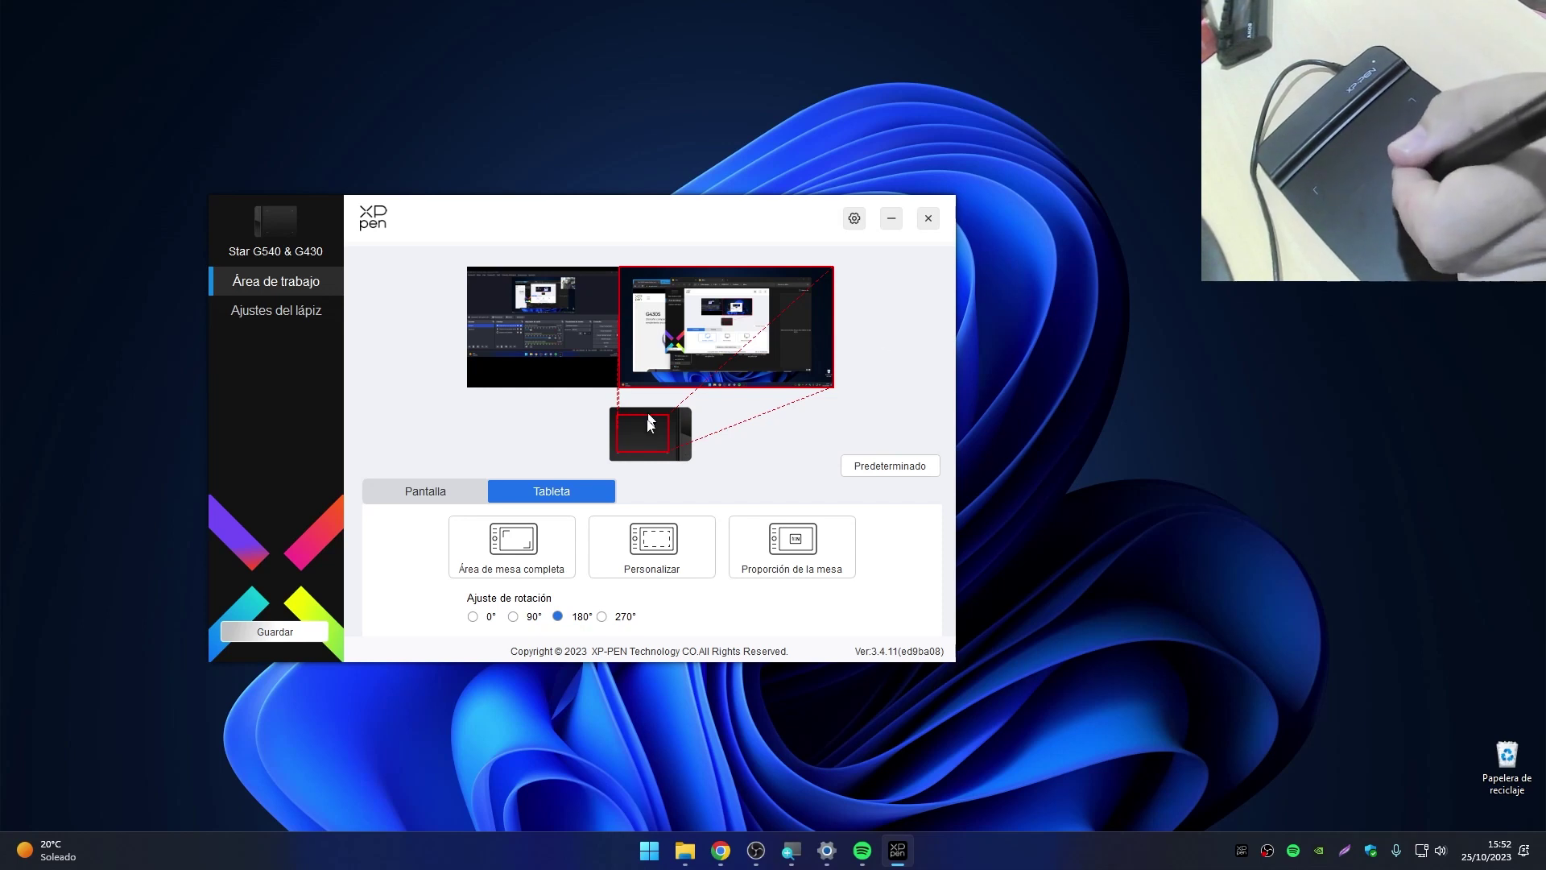
pyautogui.click(513, 617)
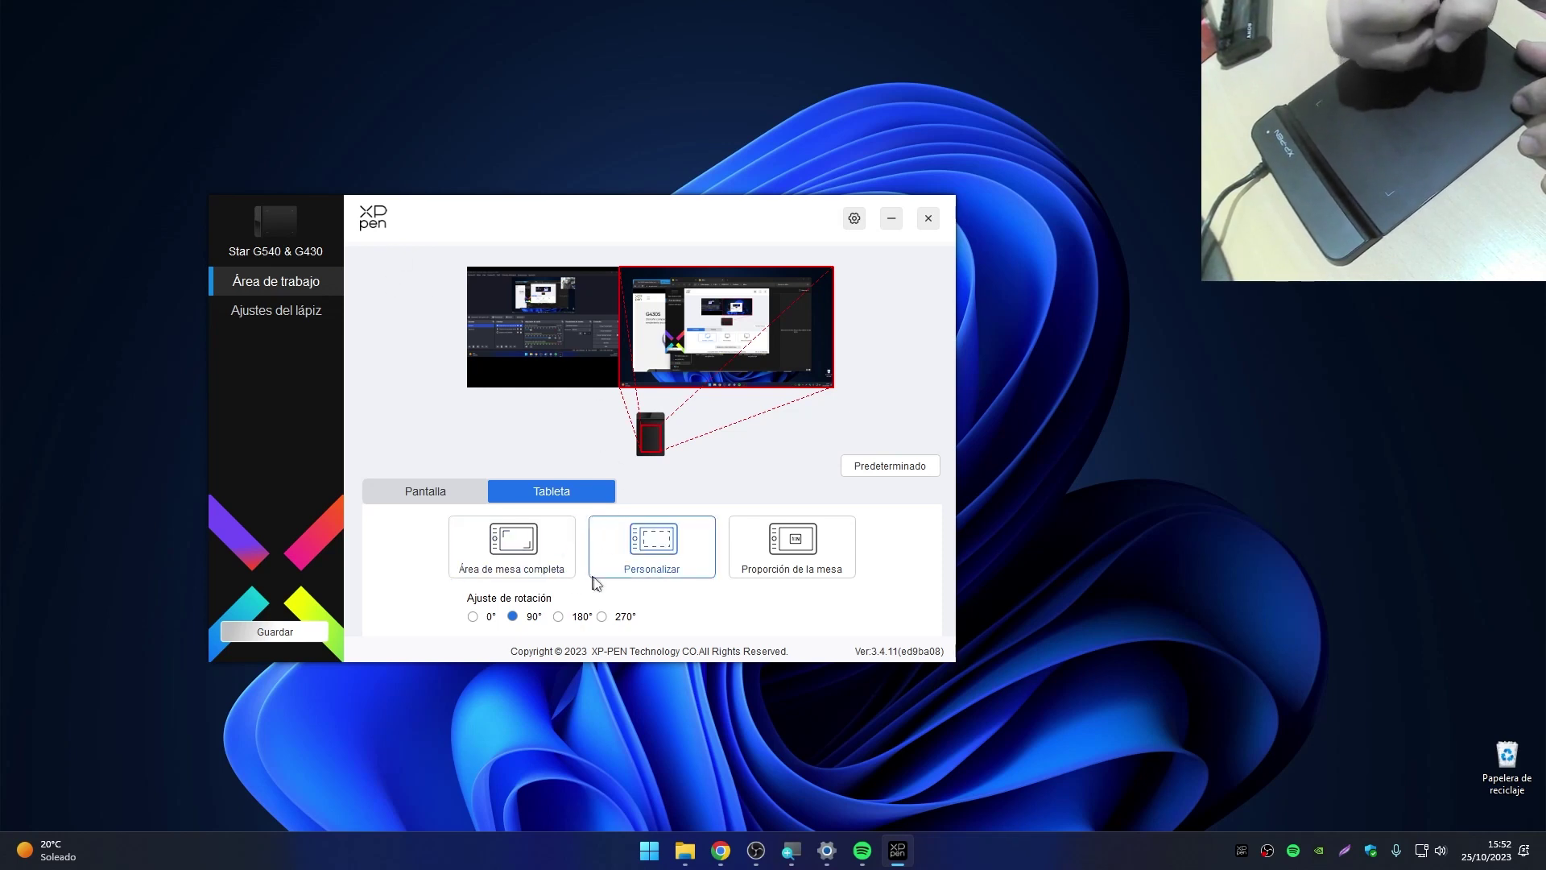
pyautogui.click(600, 616)
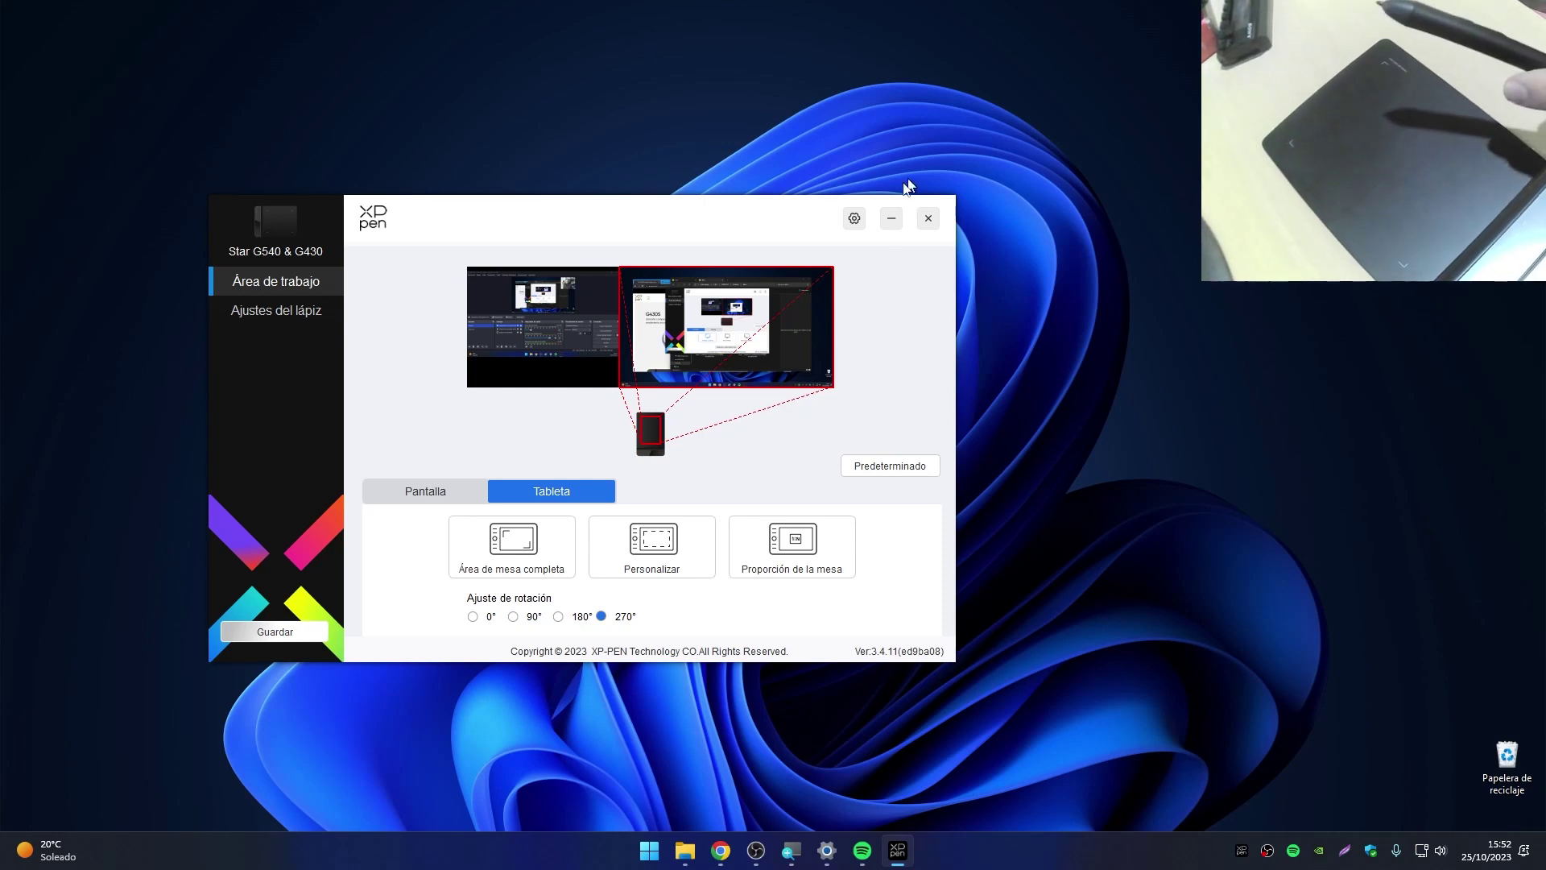
pyautogui.click(473, 617)
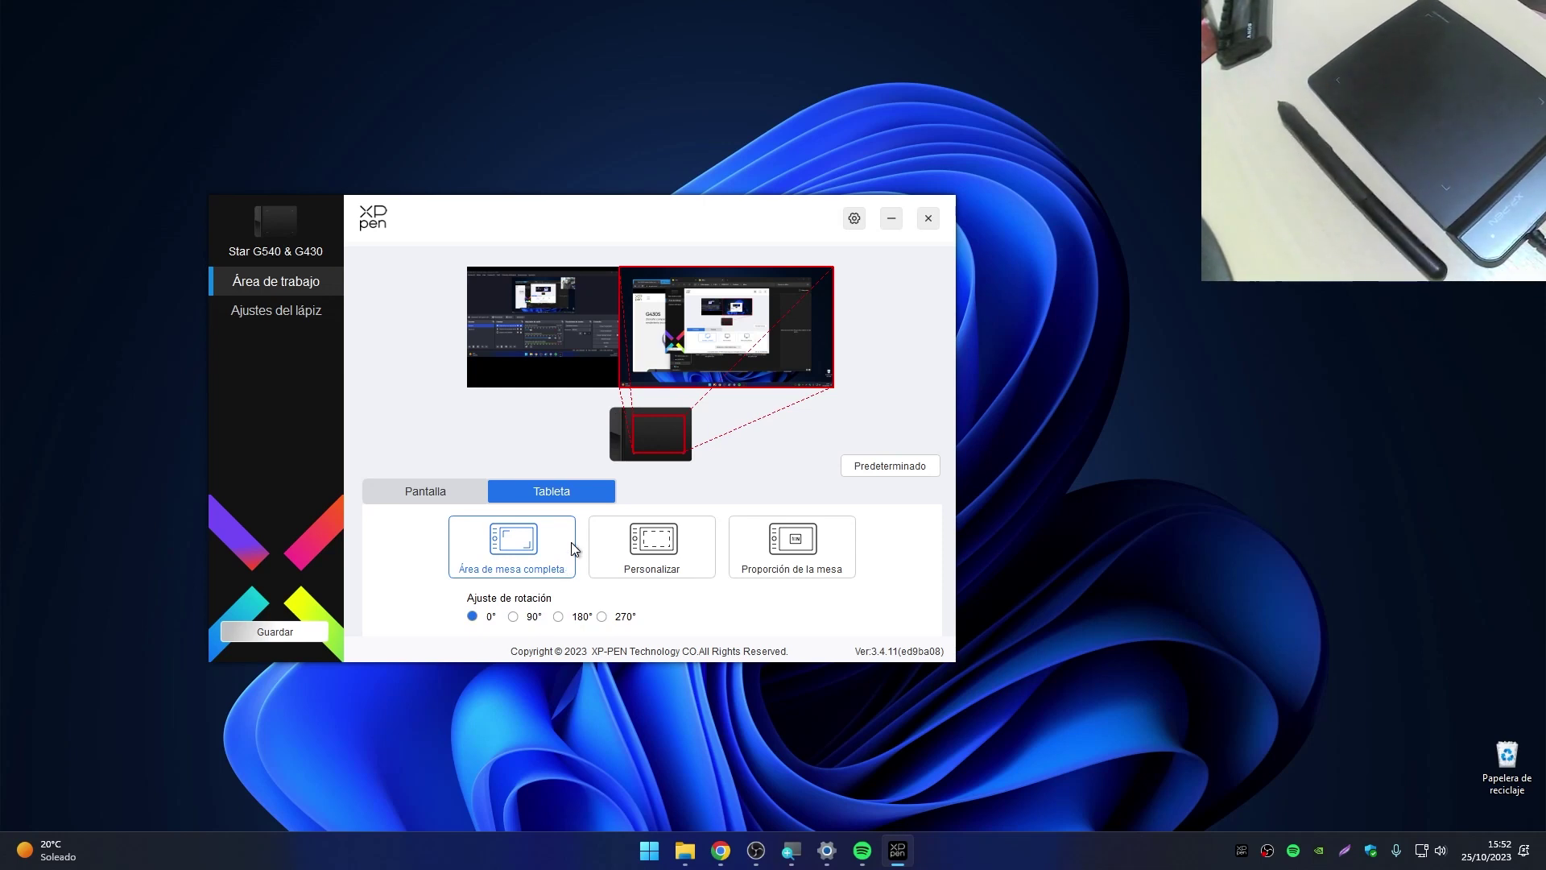
# - Map the tablet to all monitors and return the mapping to Monitor2, the primary 1920 by 1080 display
pyautogui.click(433, 493)
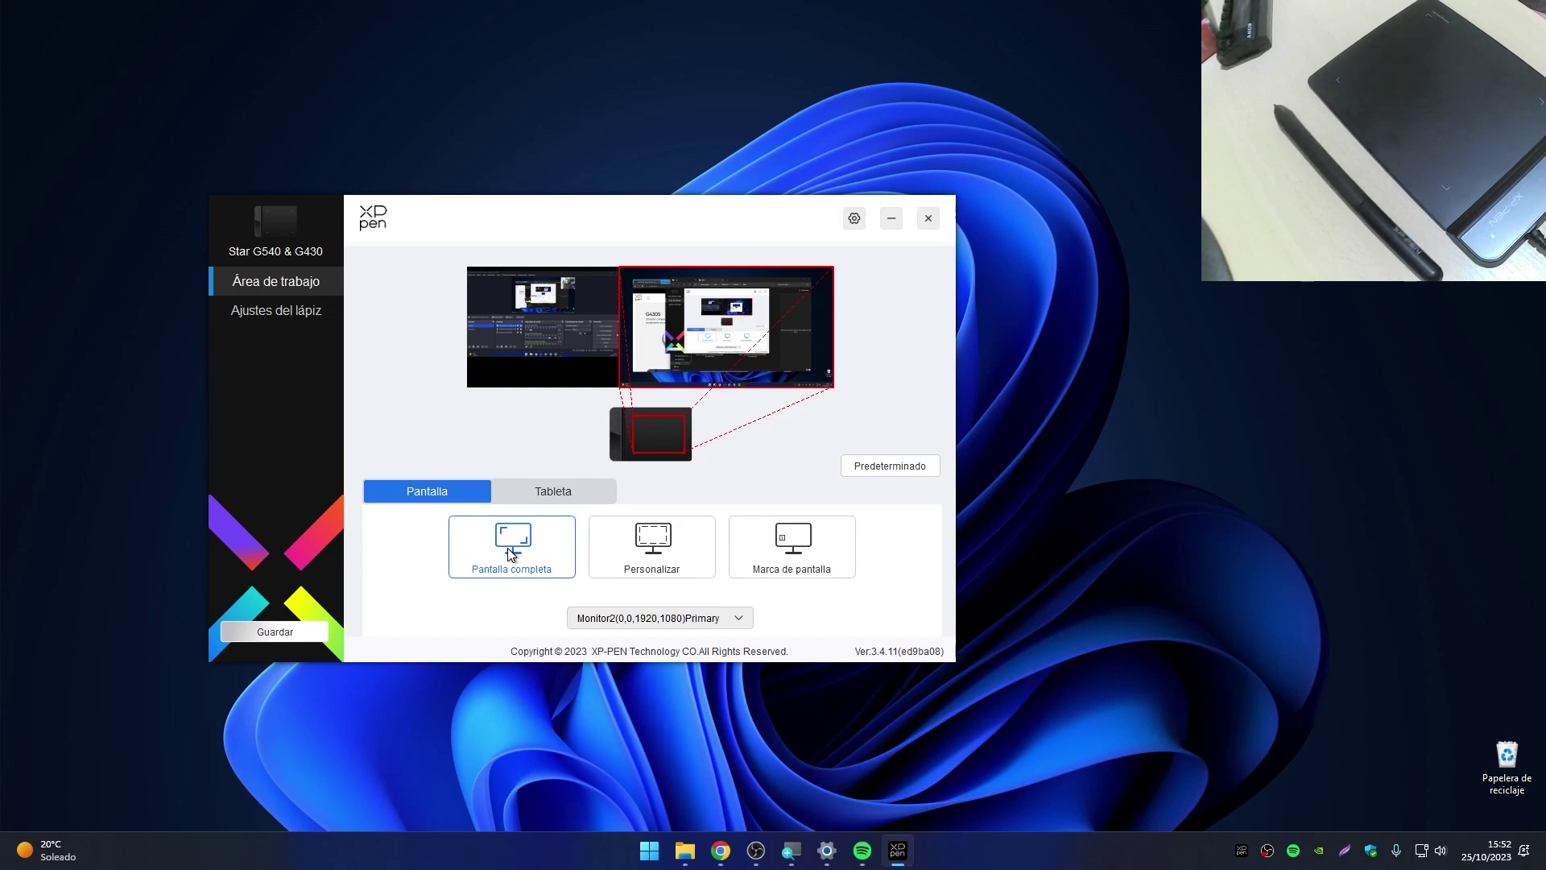
pyautogui.click(661, 618)
pyautogui.click(601, 645)
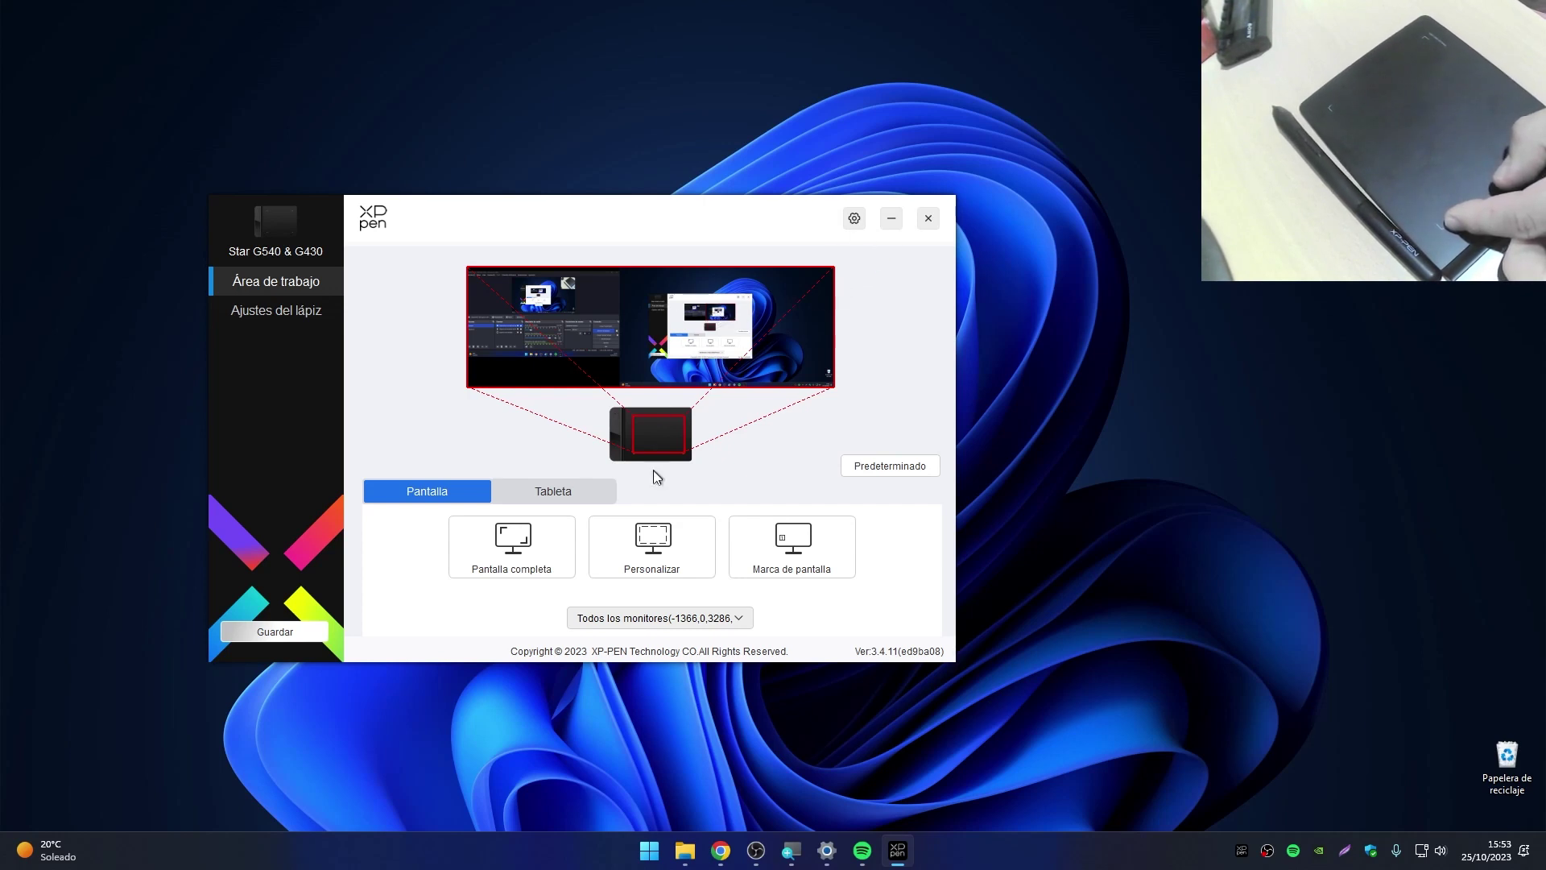
pyautogui.click(659, 627)
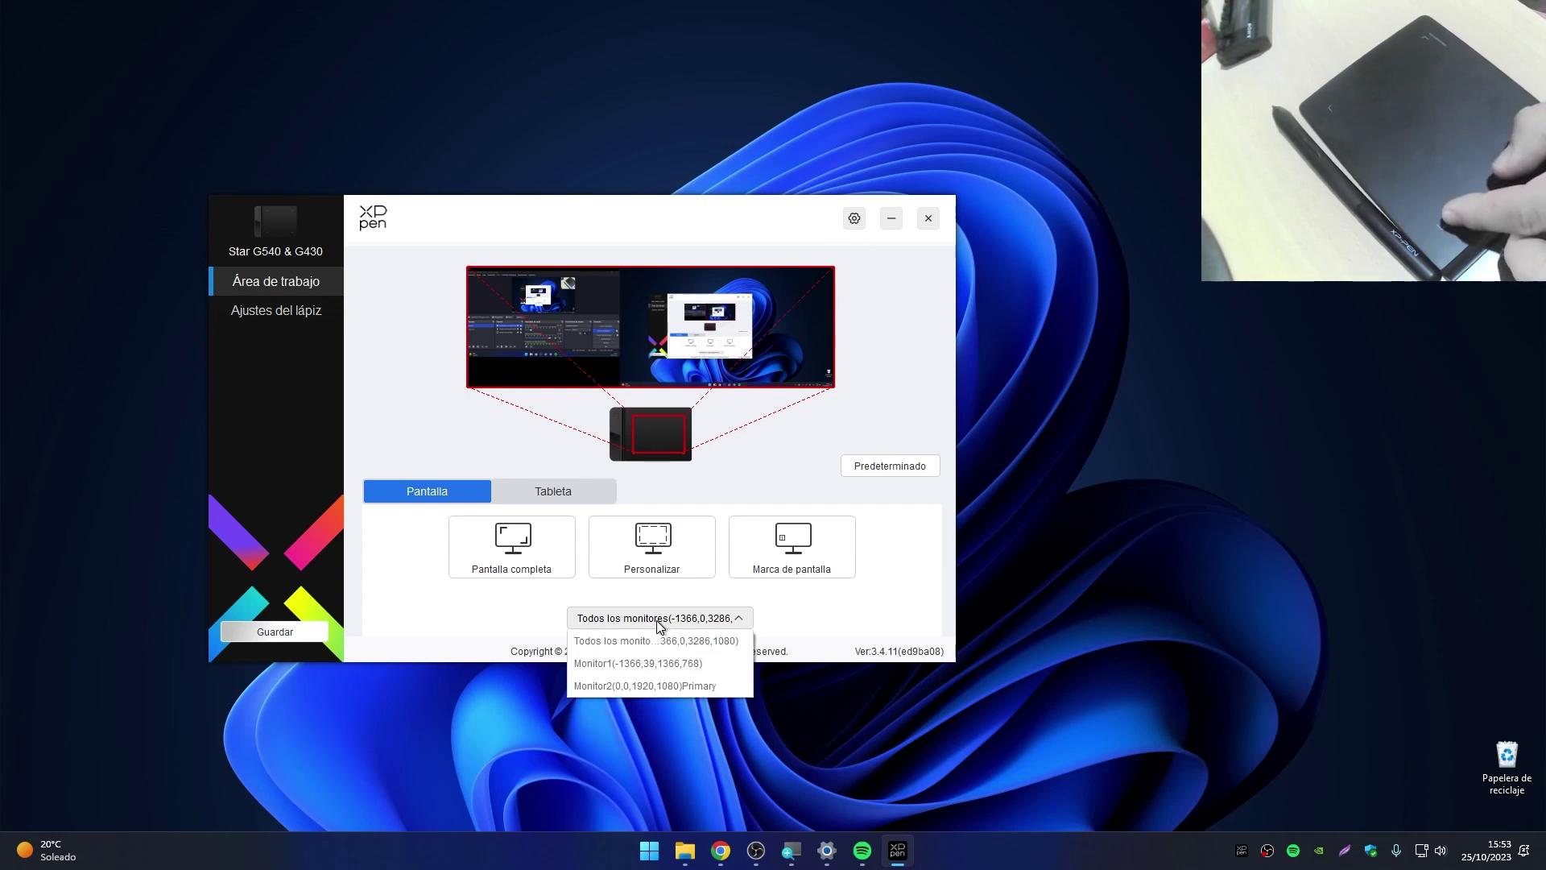
pyautogui.click(654, 686)
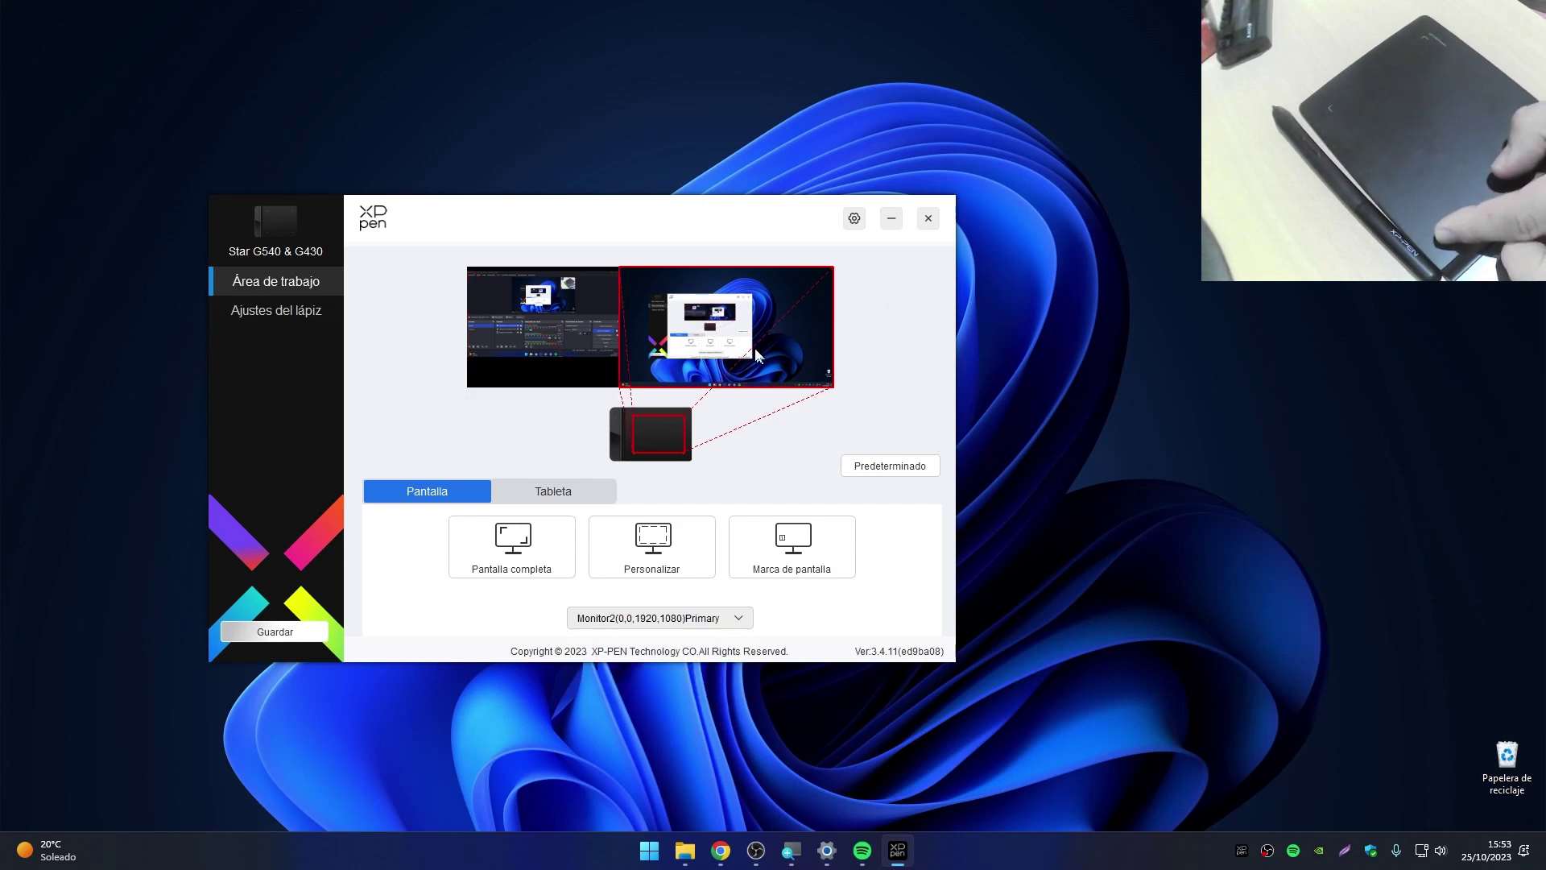
# - Apply the proportional tablet area, check its custom coordinates and dismiss them without changes
pyautogui.click(560, 496)
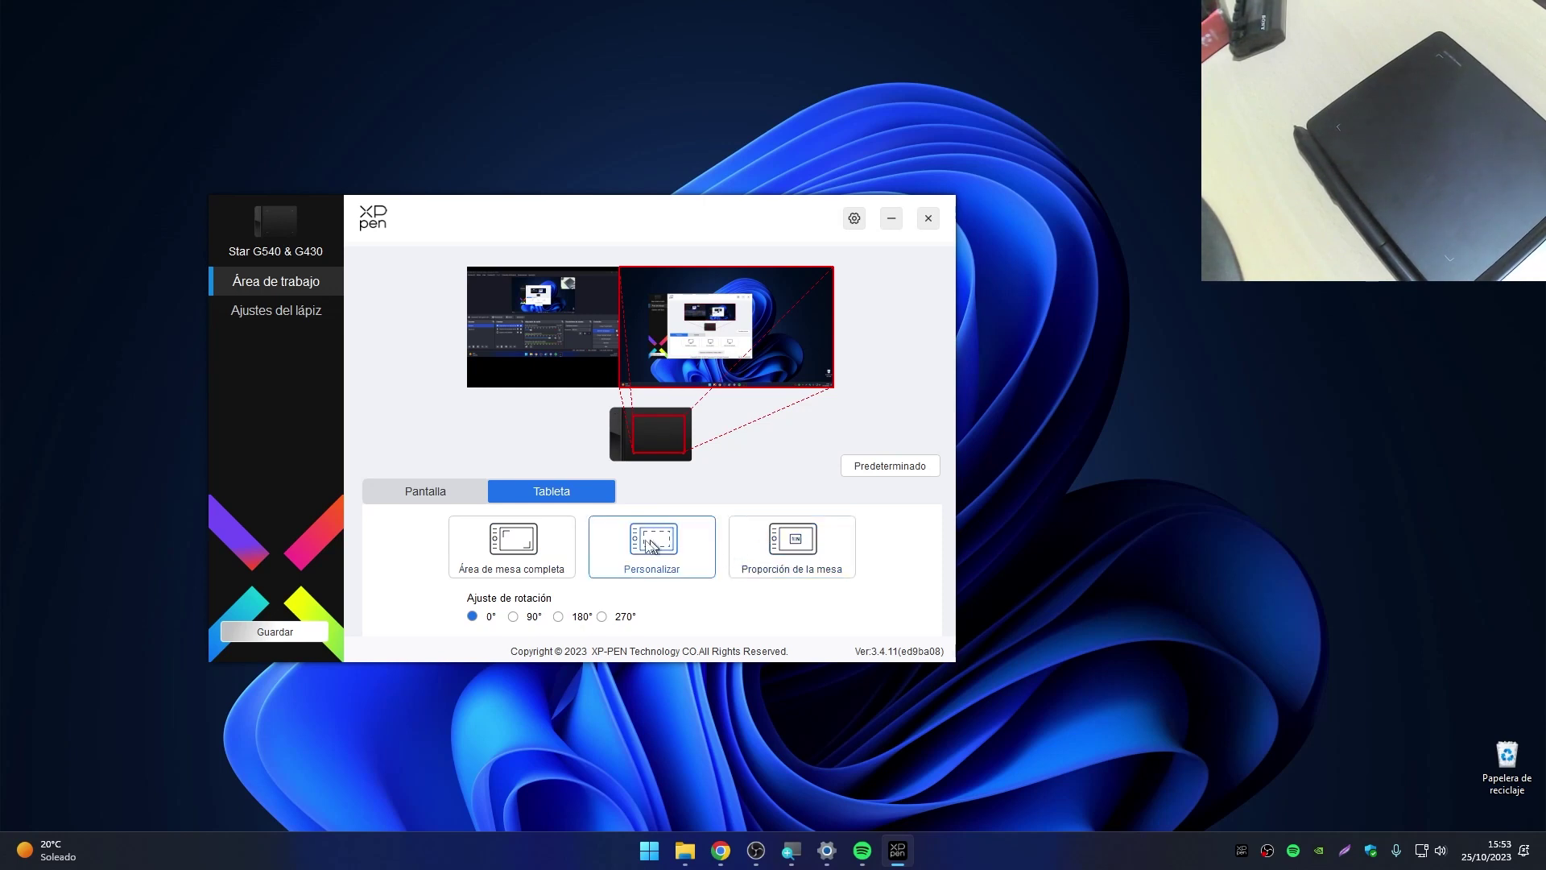
pyautogui.click(799, 546)
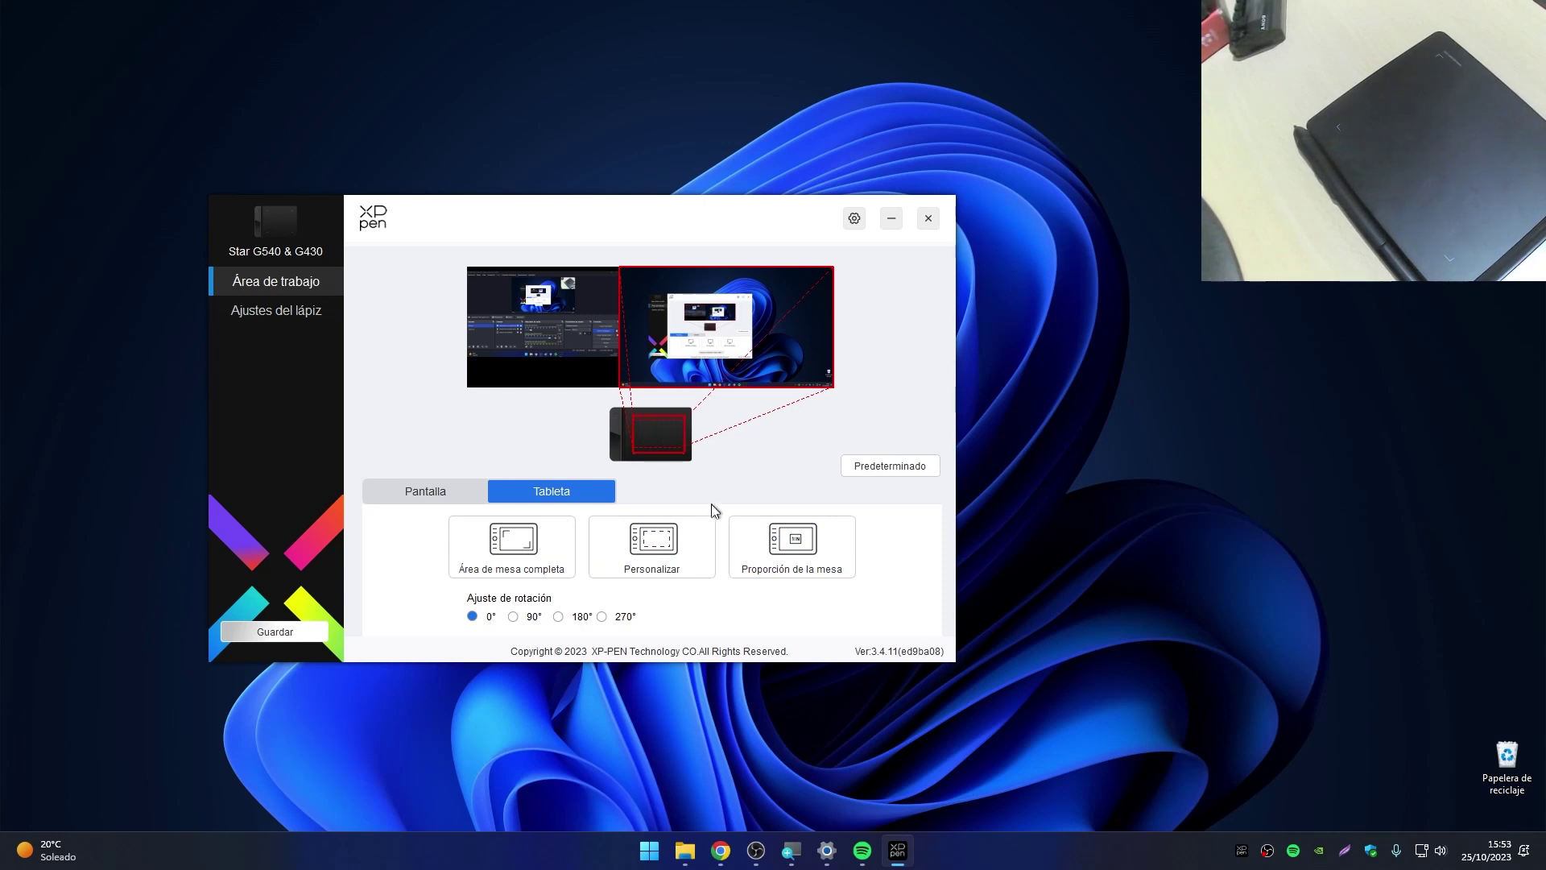
pyautogui.click(659, 543)
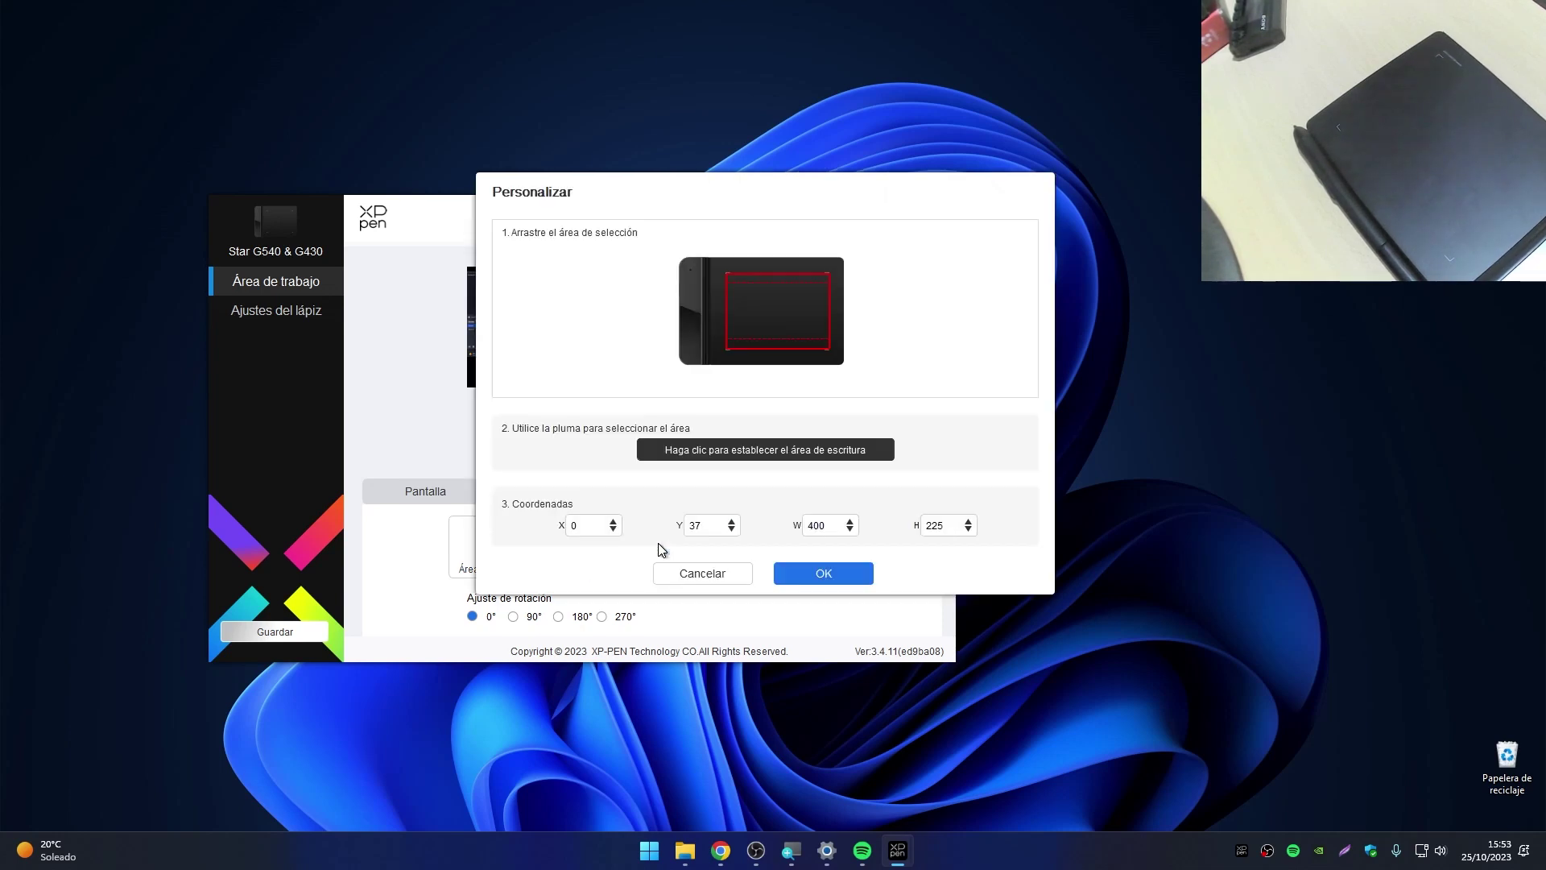
pyautogui.click(699, 568)
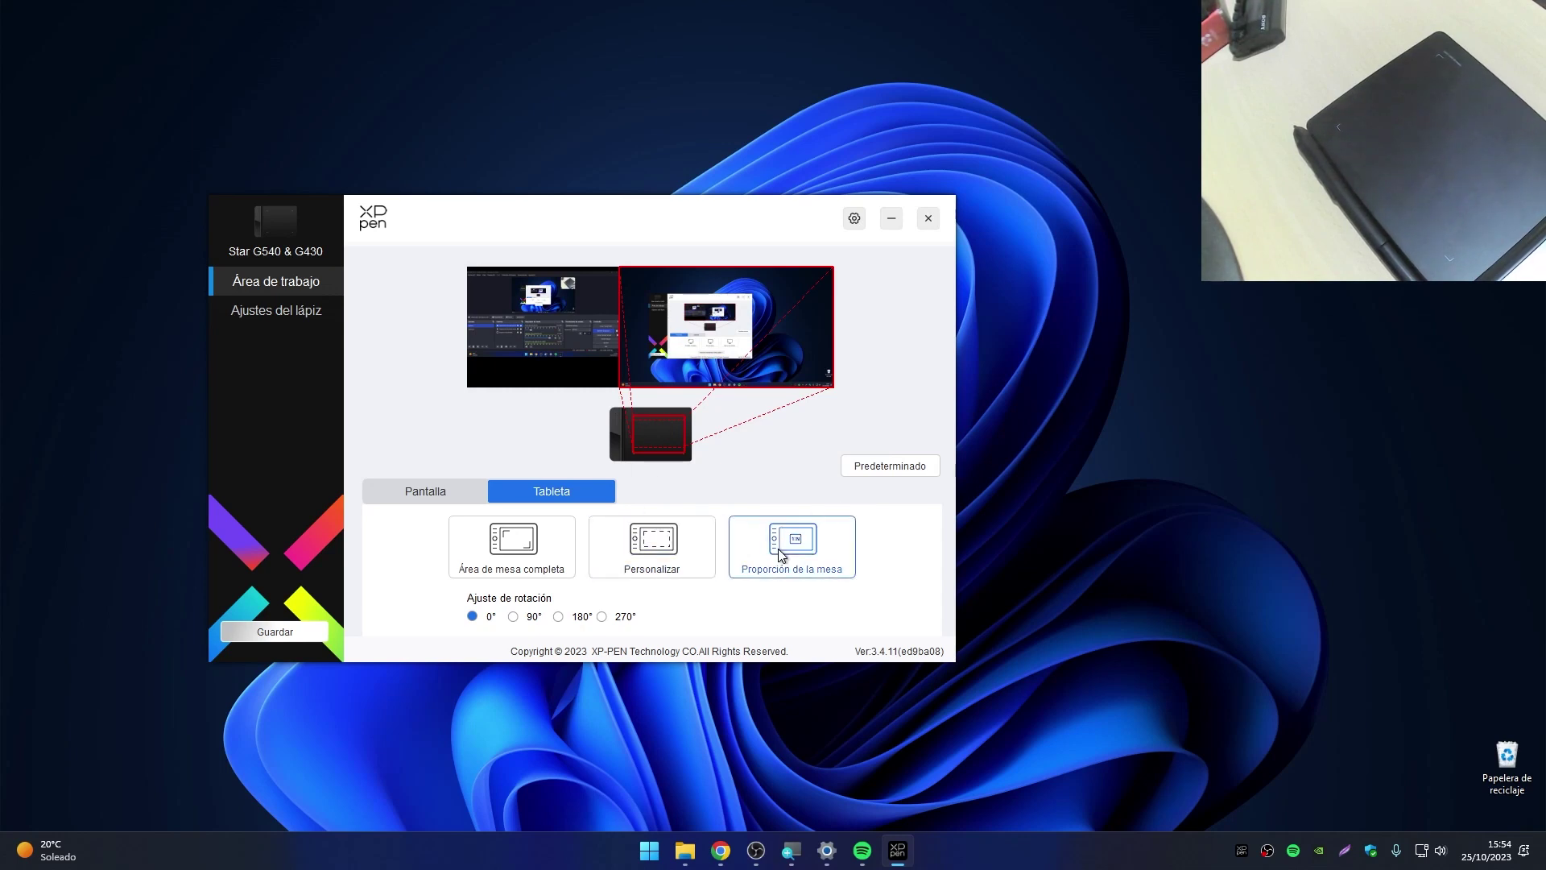
# - Define a custom writing area over roughly the upper-left quarter of the tablet surface, and reposition the settings window
pyautogui.click(648, 560)
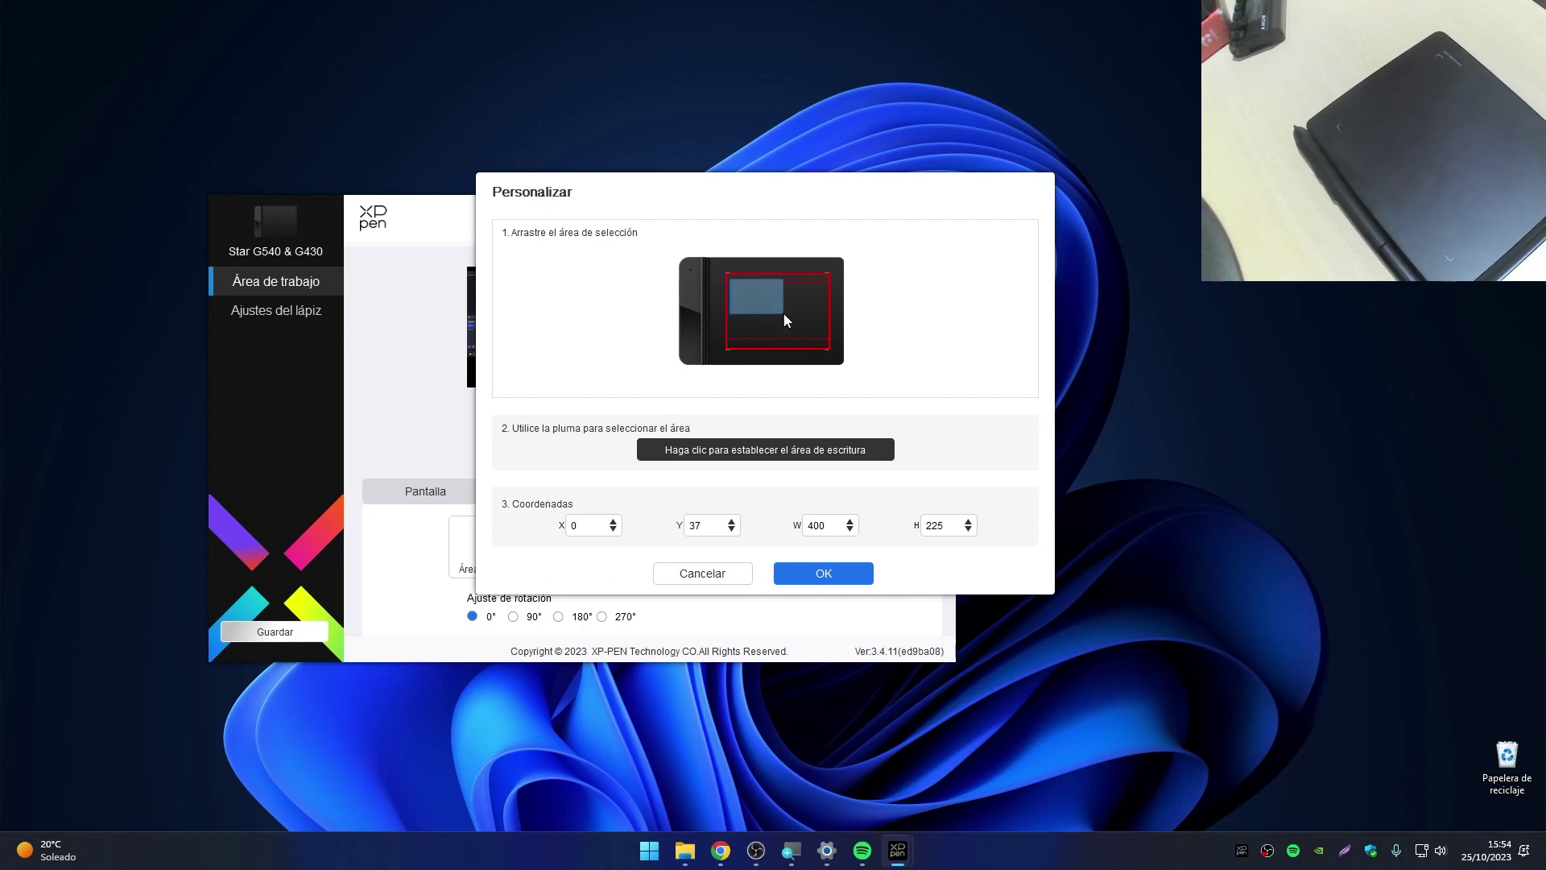
pyautogui.moveTo(779, 308); pyautogui.dragTo(778, 308)
pyautogui.click(821, 573)
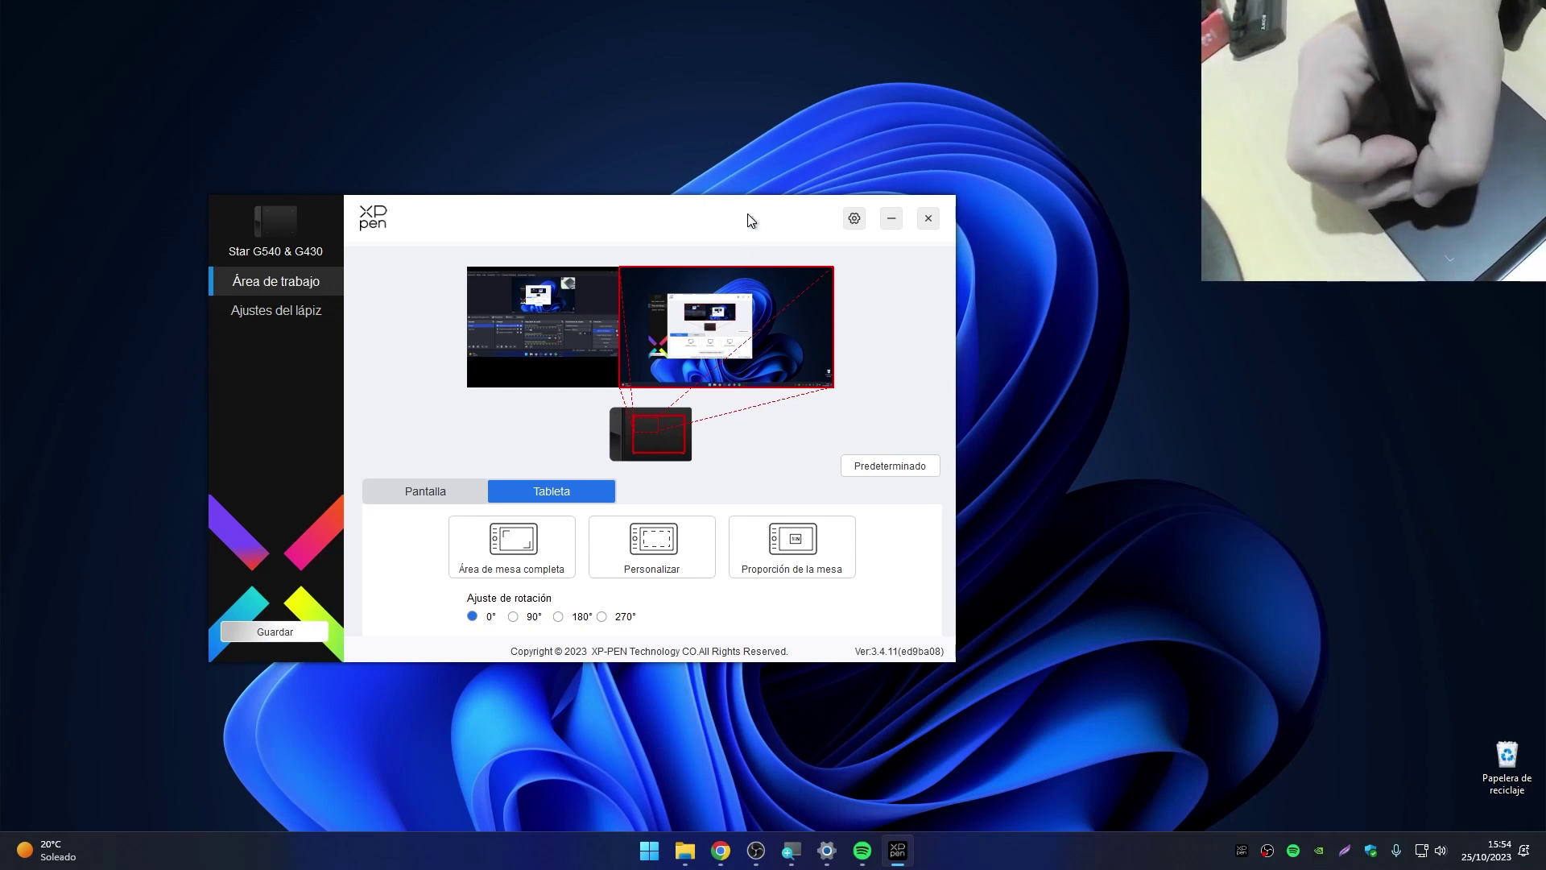
pyautogui.moveTo(745, 214); pyautogui.dragTo(985, 186)
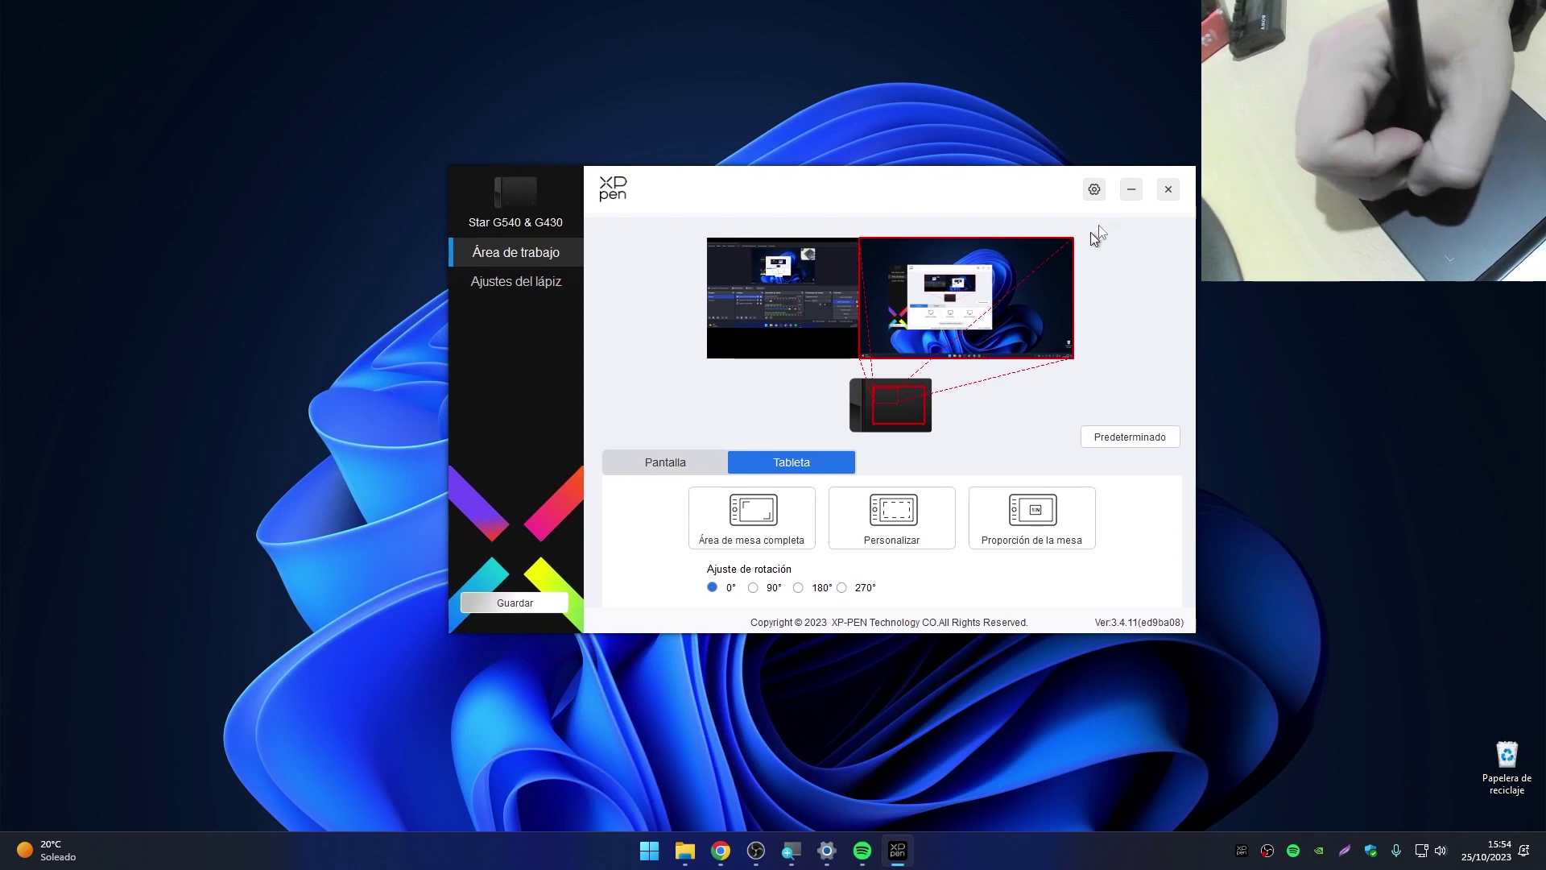
# - Save the tablet's work area configuration and open the pen settings
pyautogui.click(532, 603)
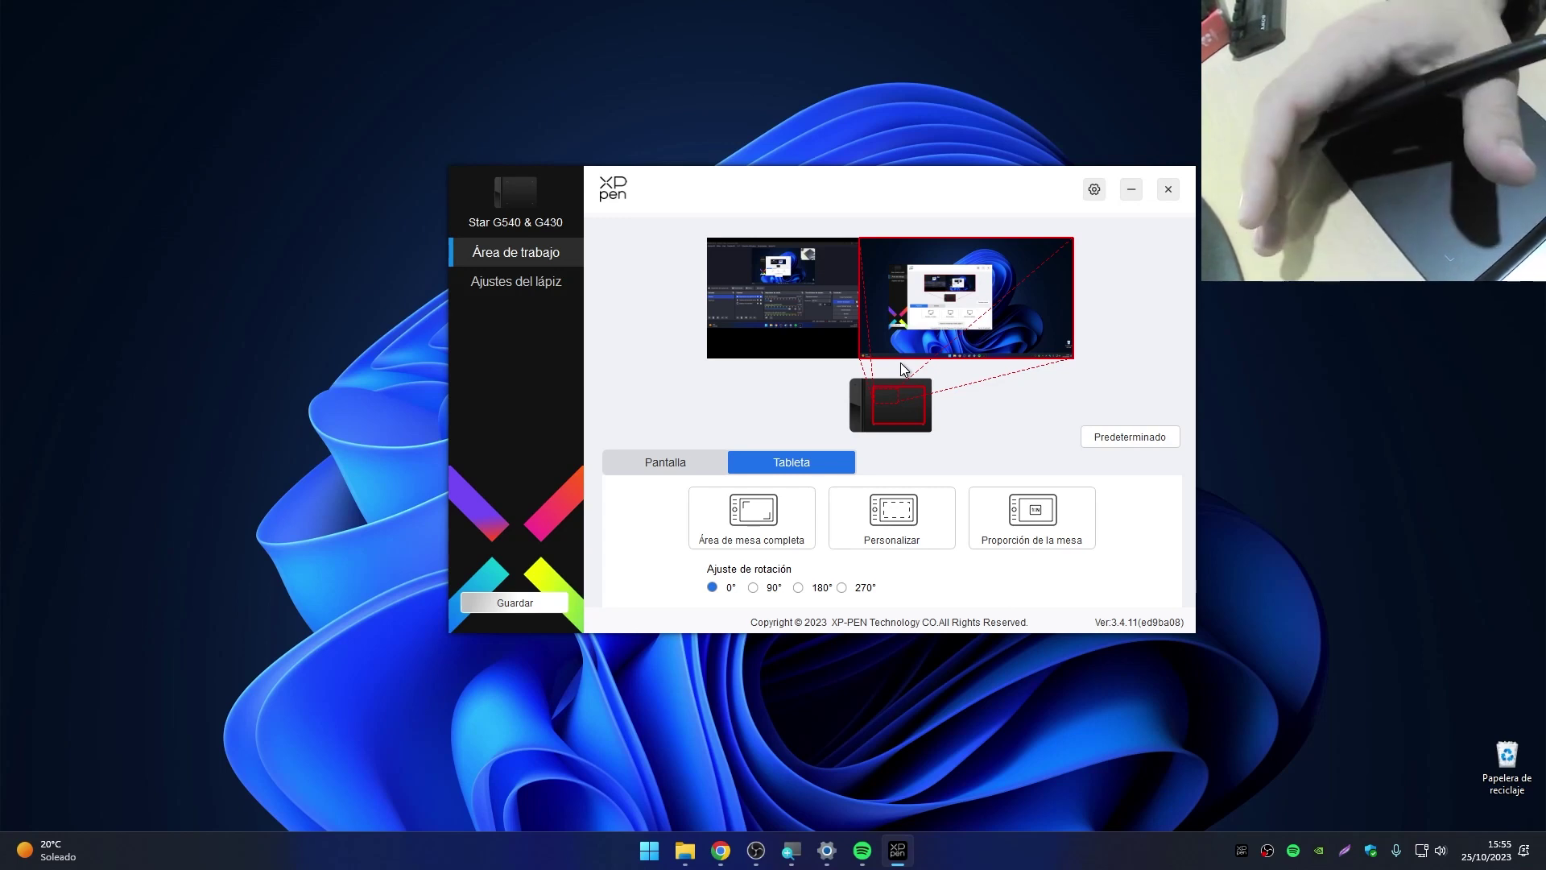
pyautogui.click(530, 290)
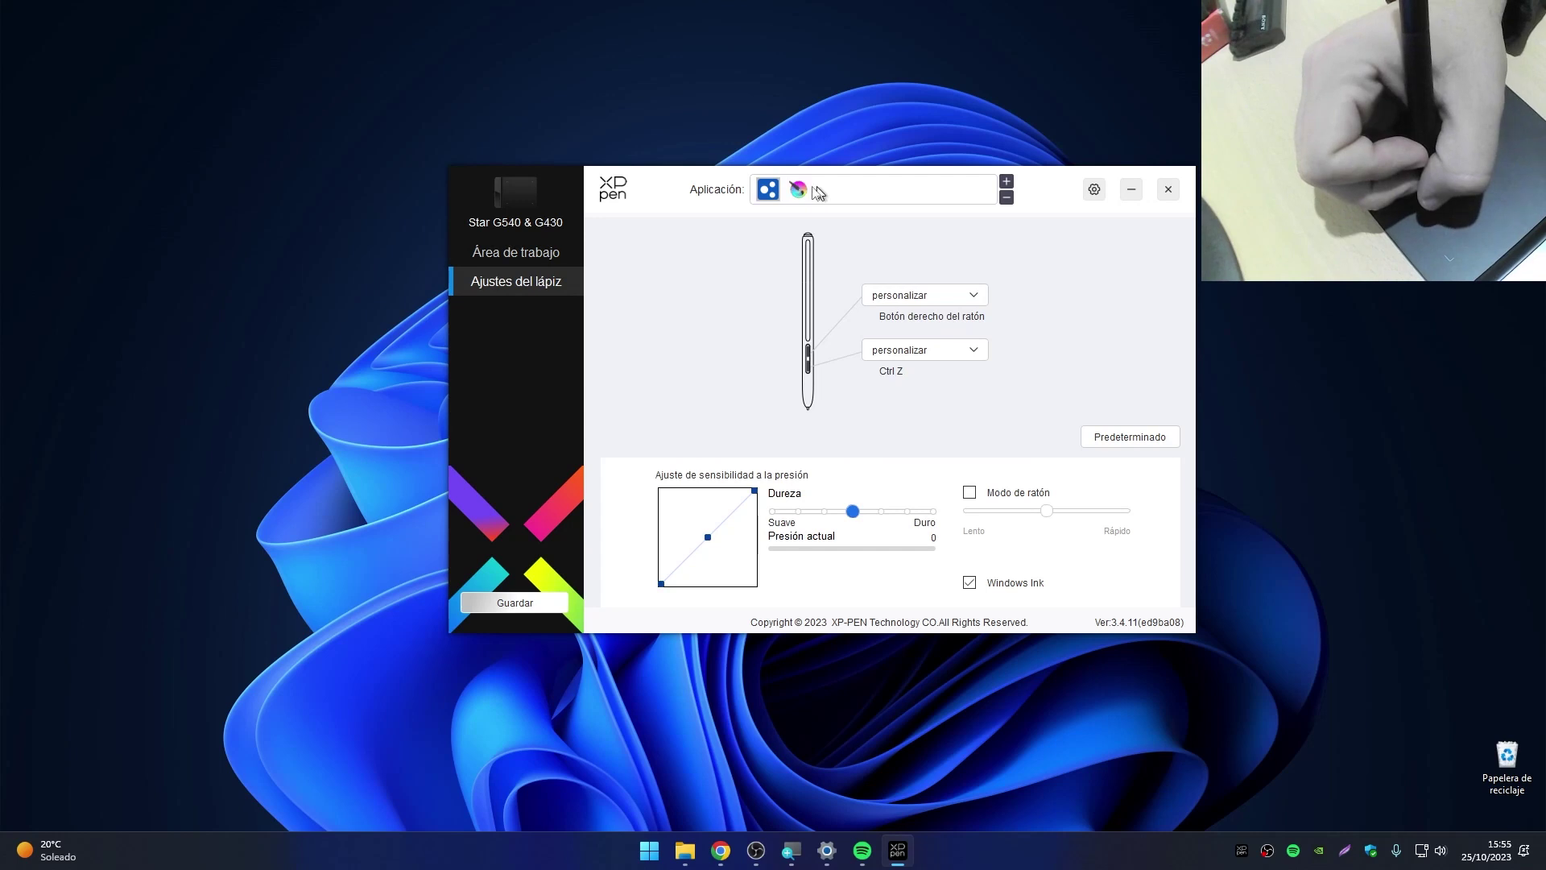
# - Compare the pen settings of the general profile with those of the drawing application's profile, and return to the general profile
pyautogui.click(800, 192)
pyautogui.click(774, 195)
pyautogui.click(799, 190)
pyautogui.click(769, 191)
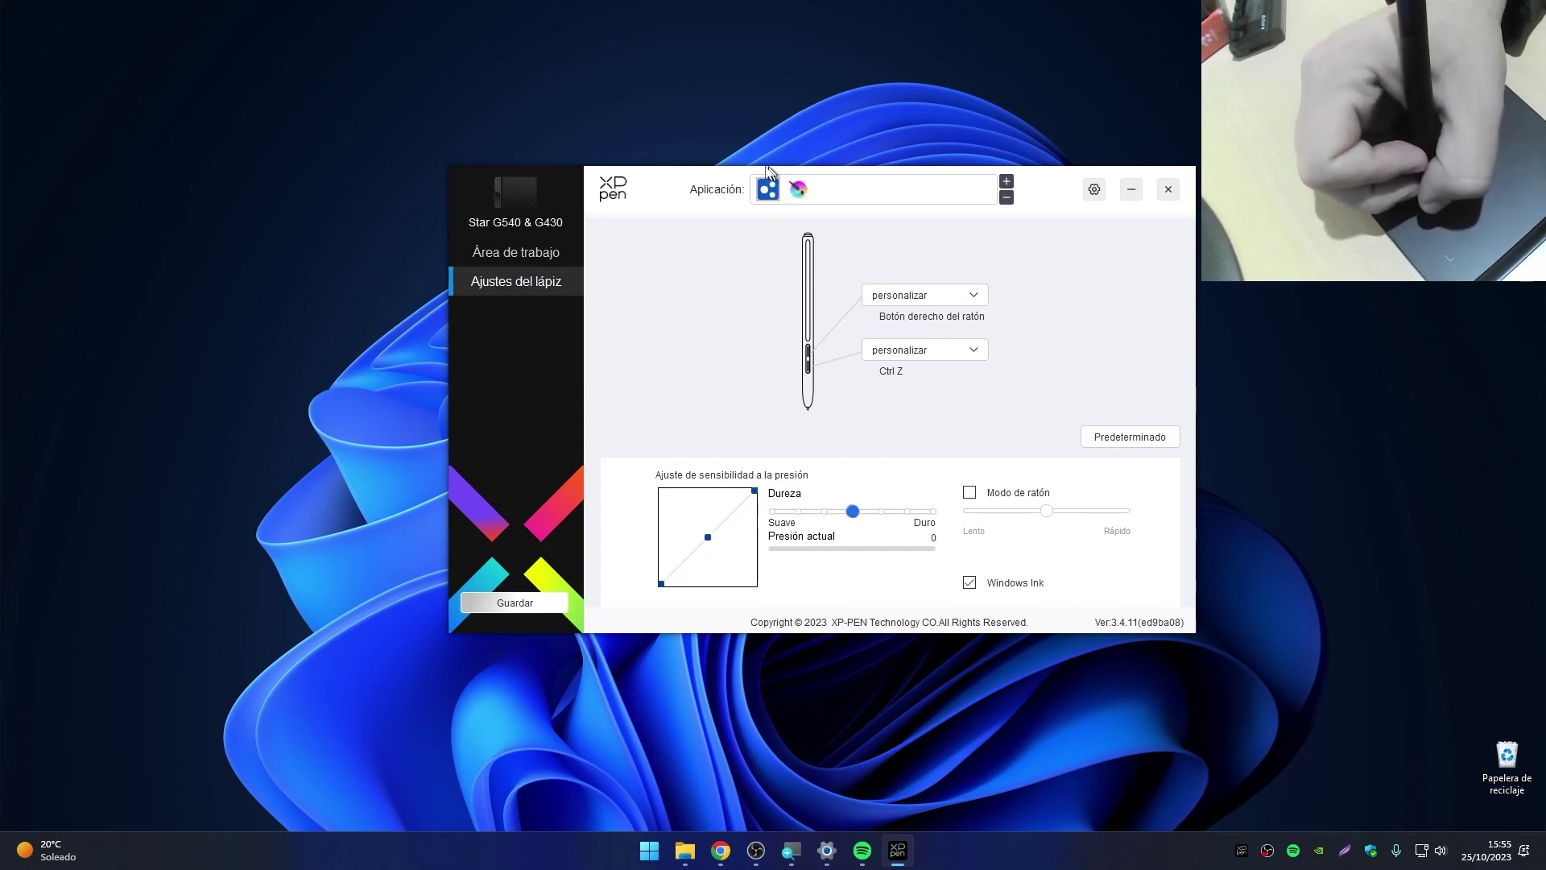
pyautogui.click(800, 191)
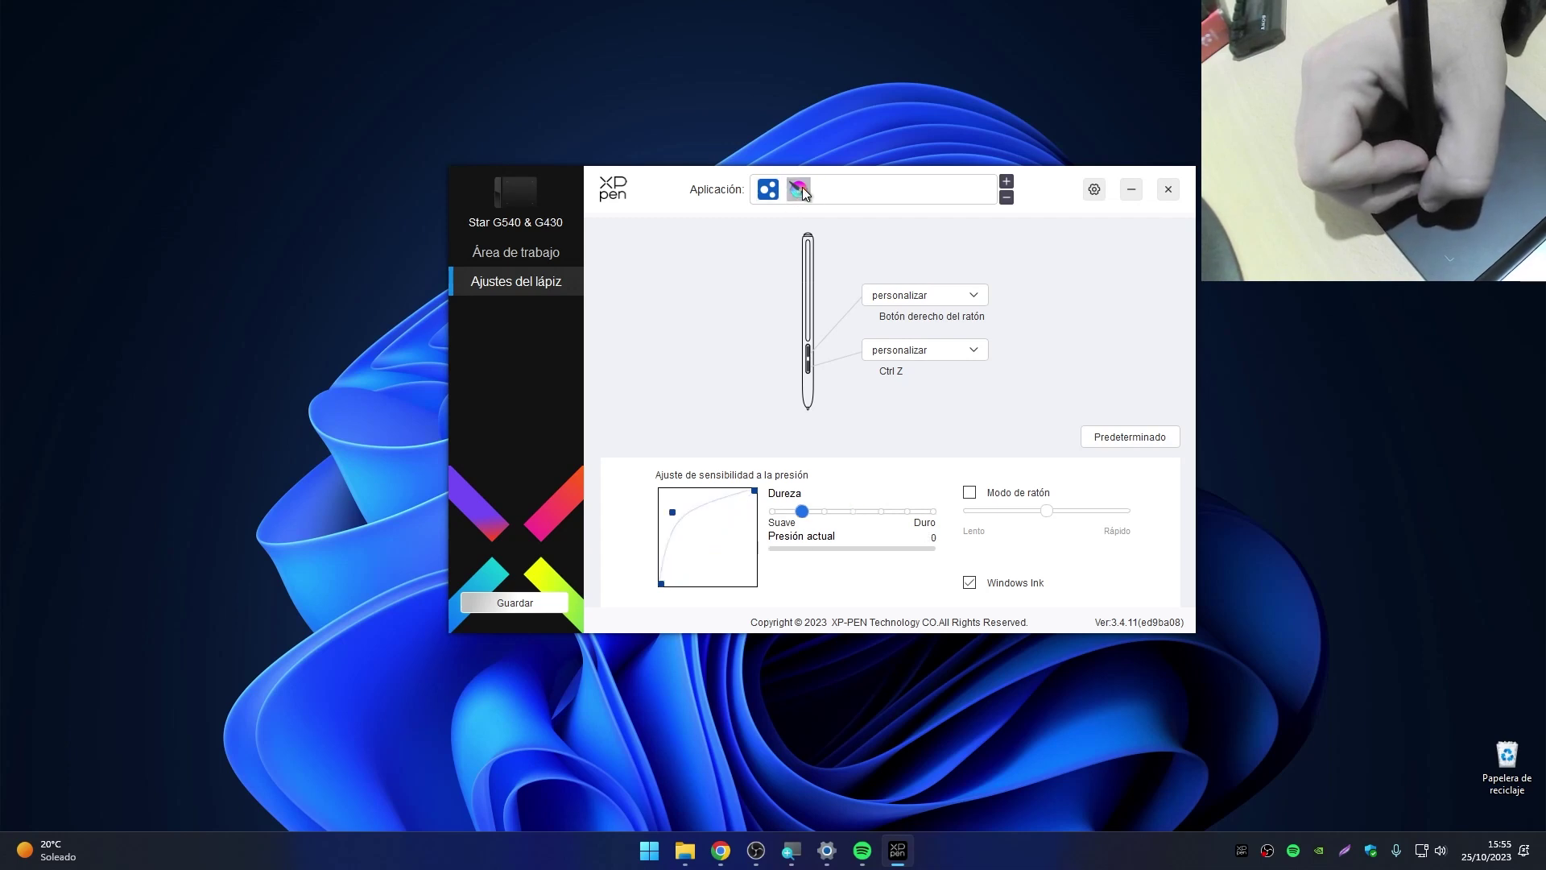
pyautogui.click(768, 190)
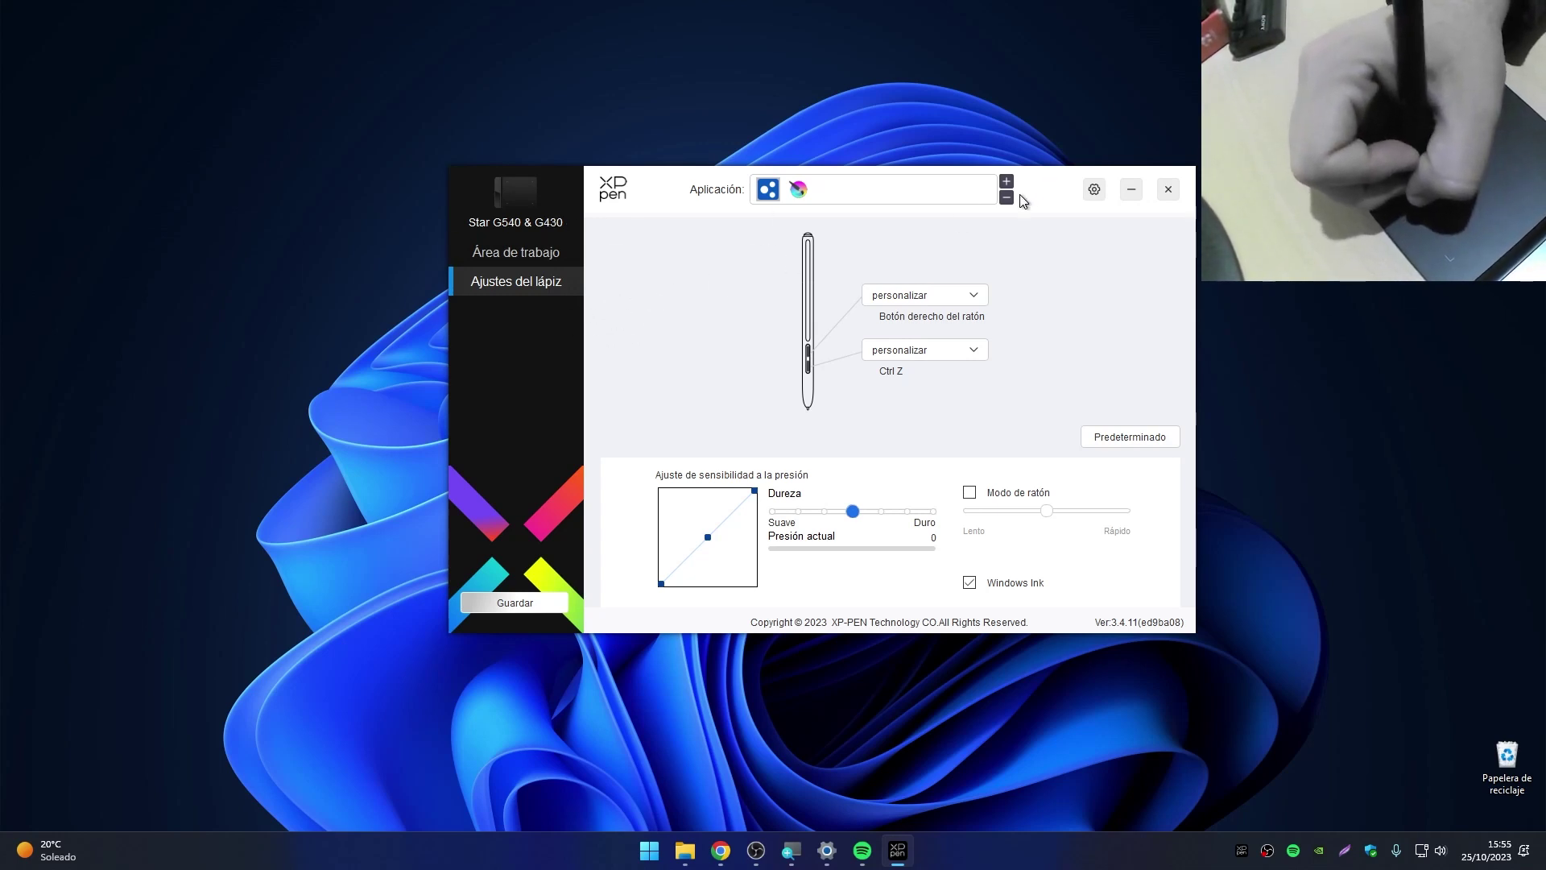
# - Review the driver's general options for disabling shortcuts, messages, pressure and tilt and for importing or exporting the configuration, and dismiss them
pyautogui.click(1093, 191)
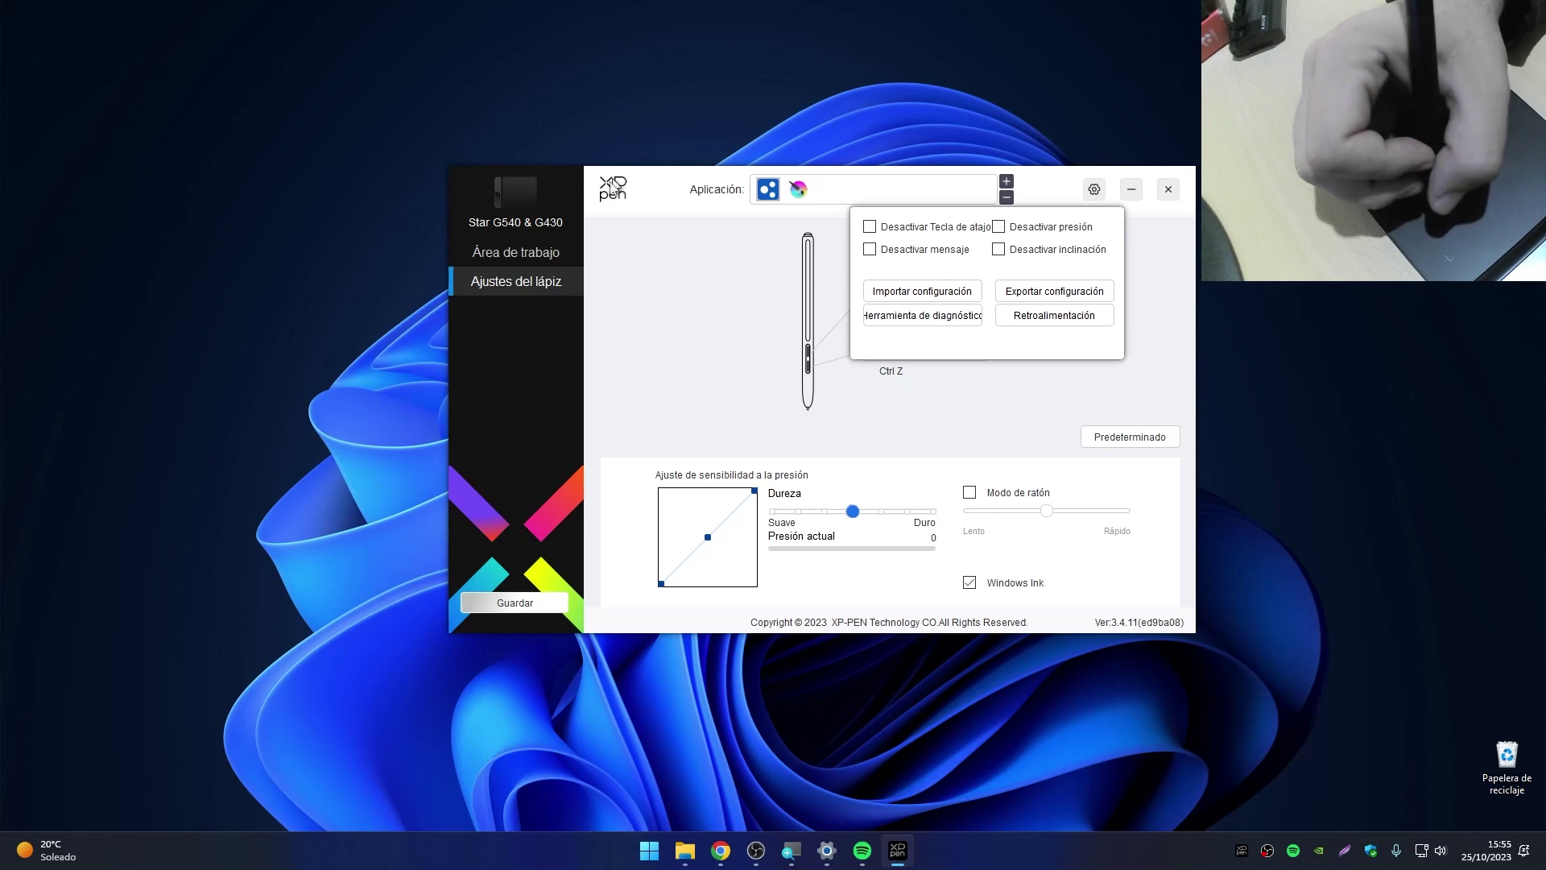
pyautogui.click(613, 191)
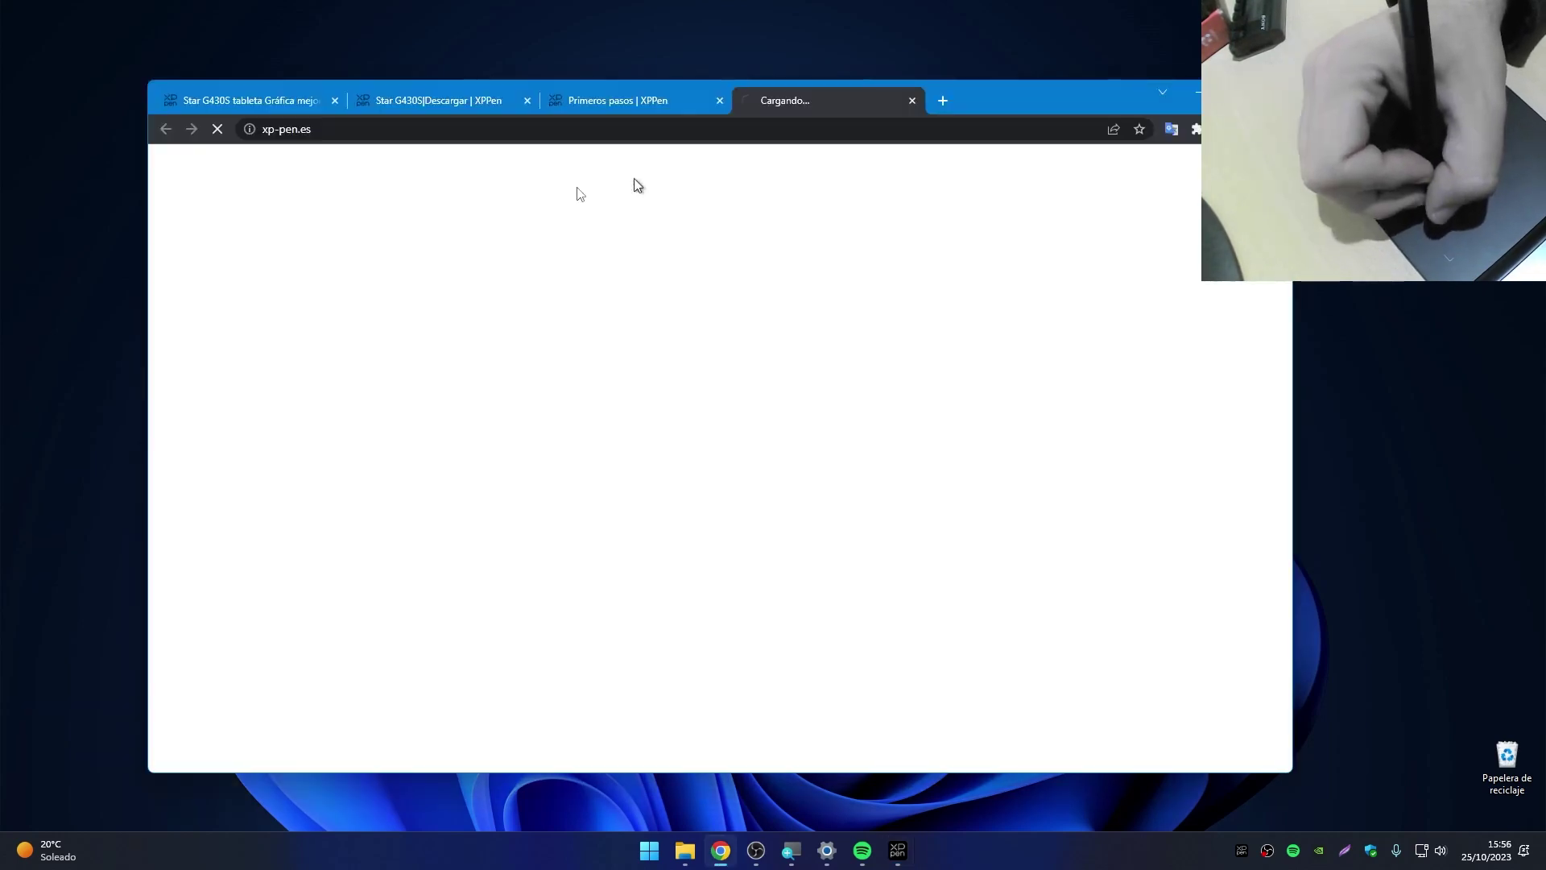
pyautogui.click(1199, 92)
pyautogui.moveTo(681, 191); pyautogui.dragTo(639, 209)
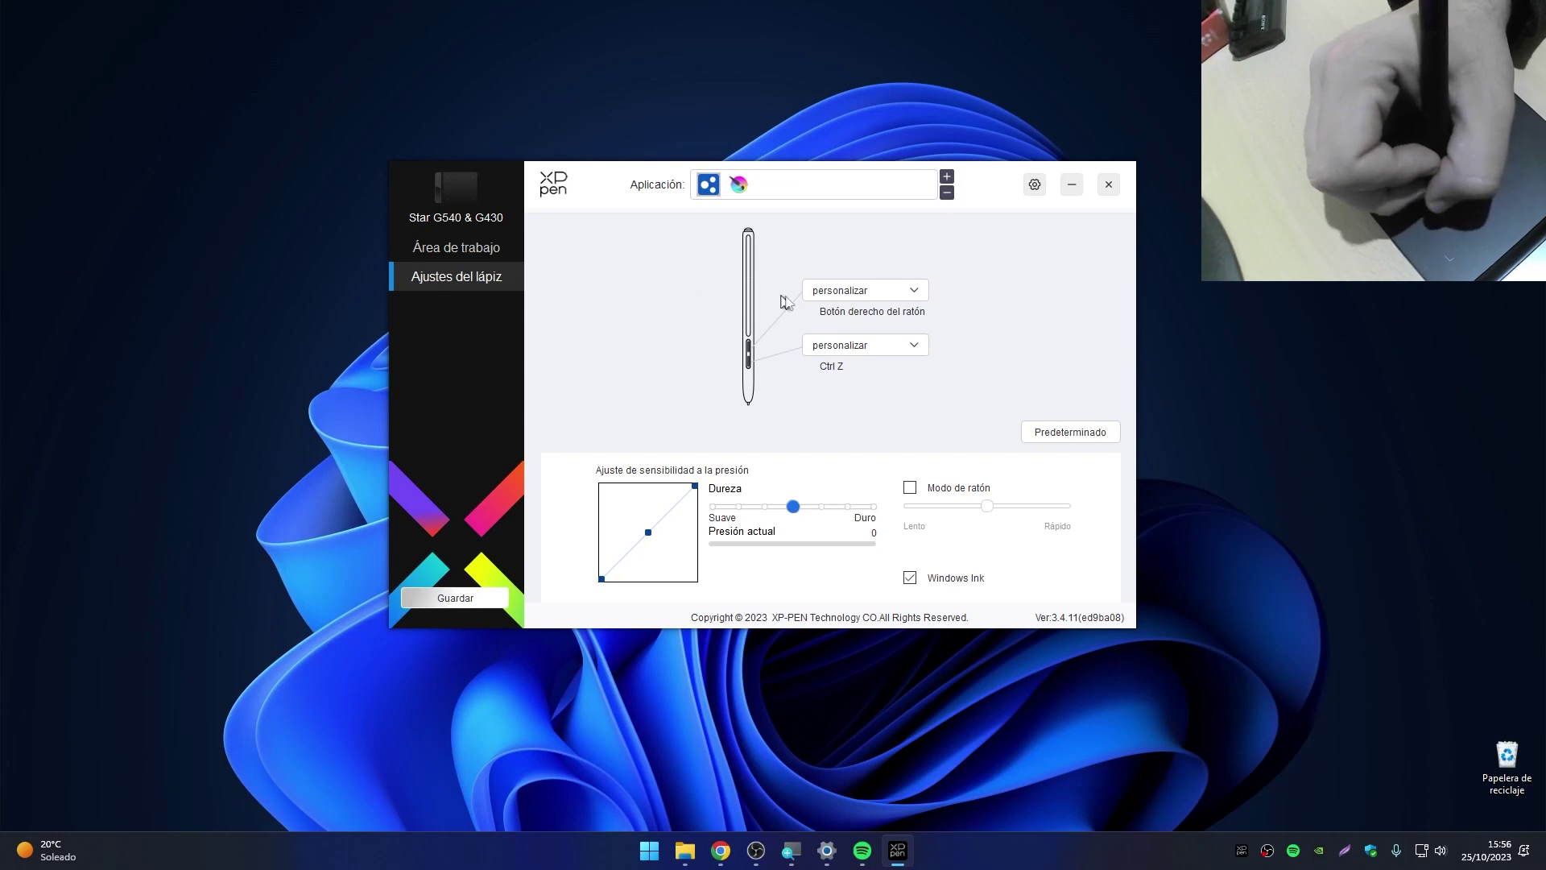
pyautogui.click(1035, 187)
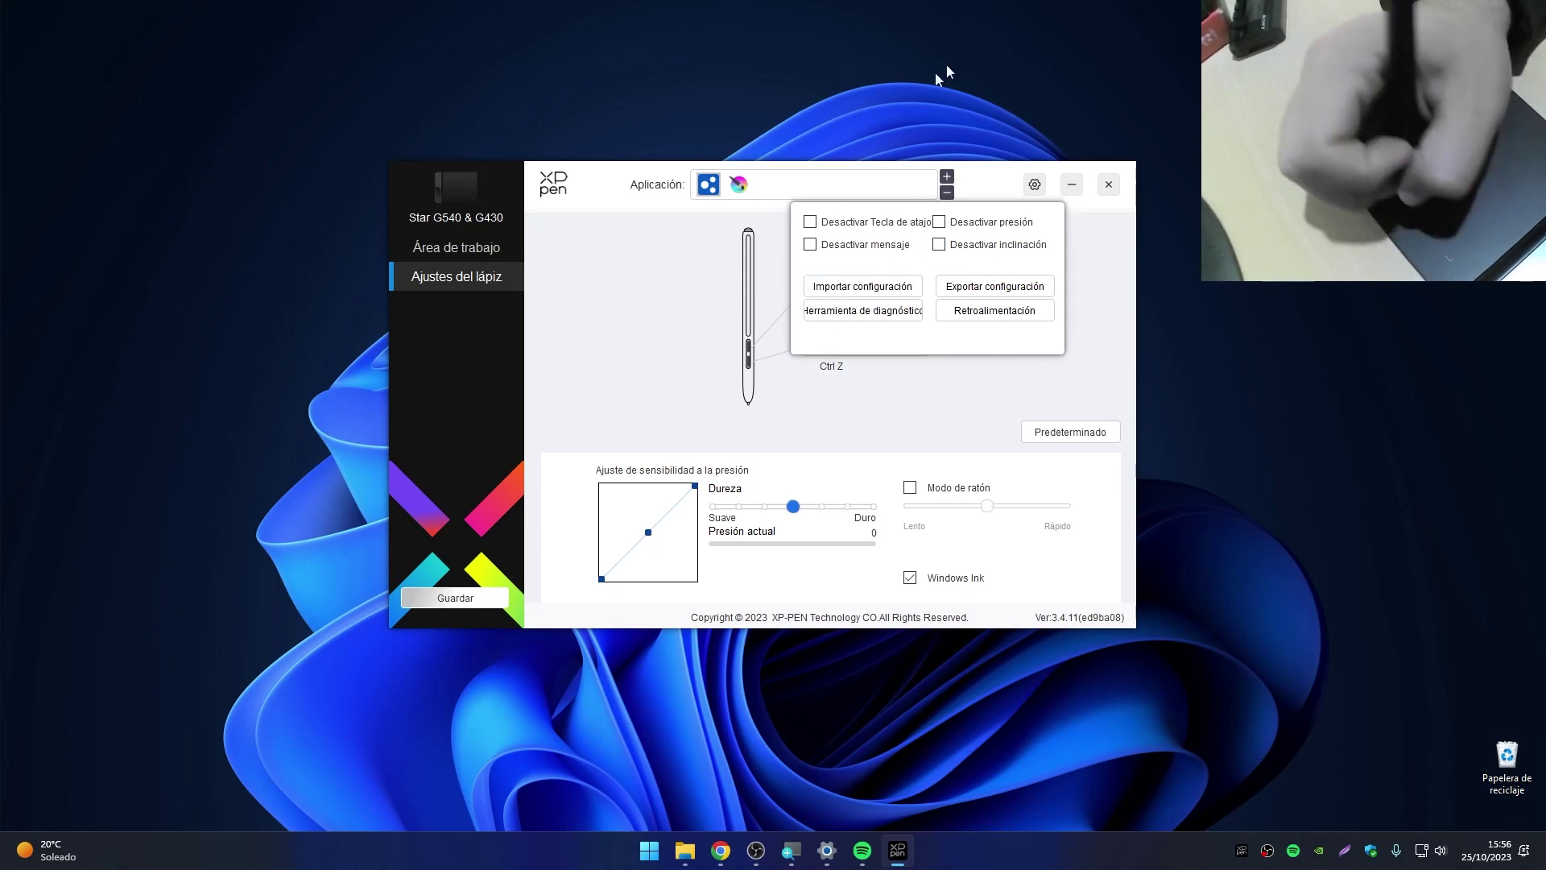
pyautogui.click(642, 337)
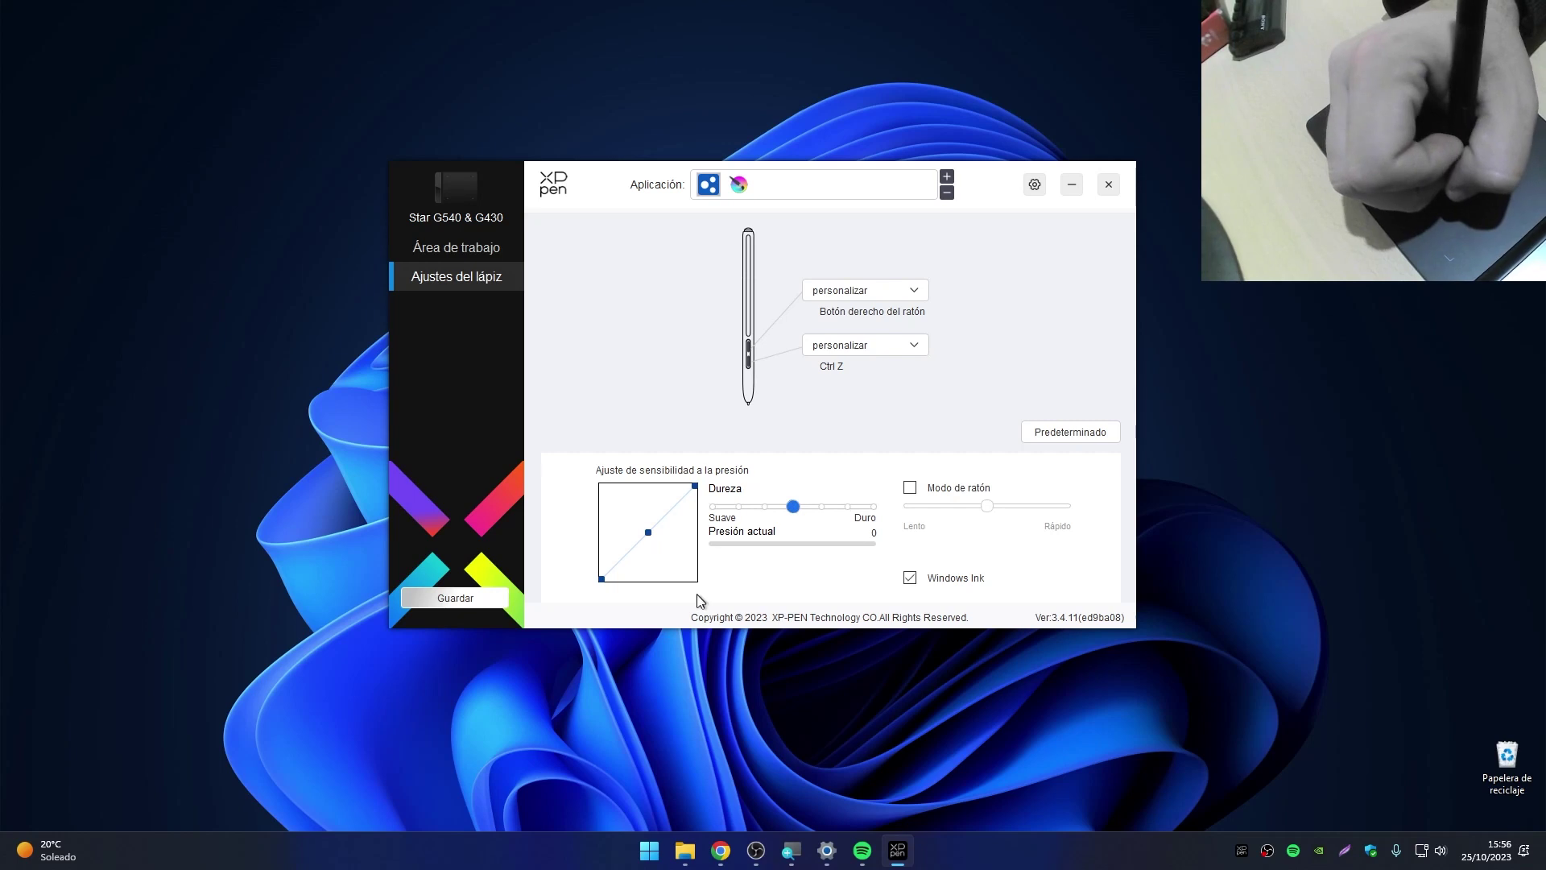
# - Test the pen's current pressure by pressing with it on empty areas of the pressure sensitivity settings
pyautogui.click(736, 596)
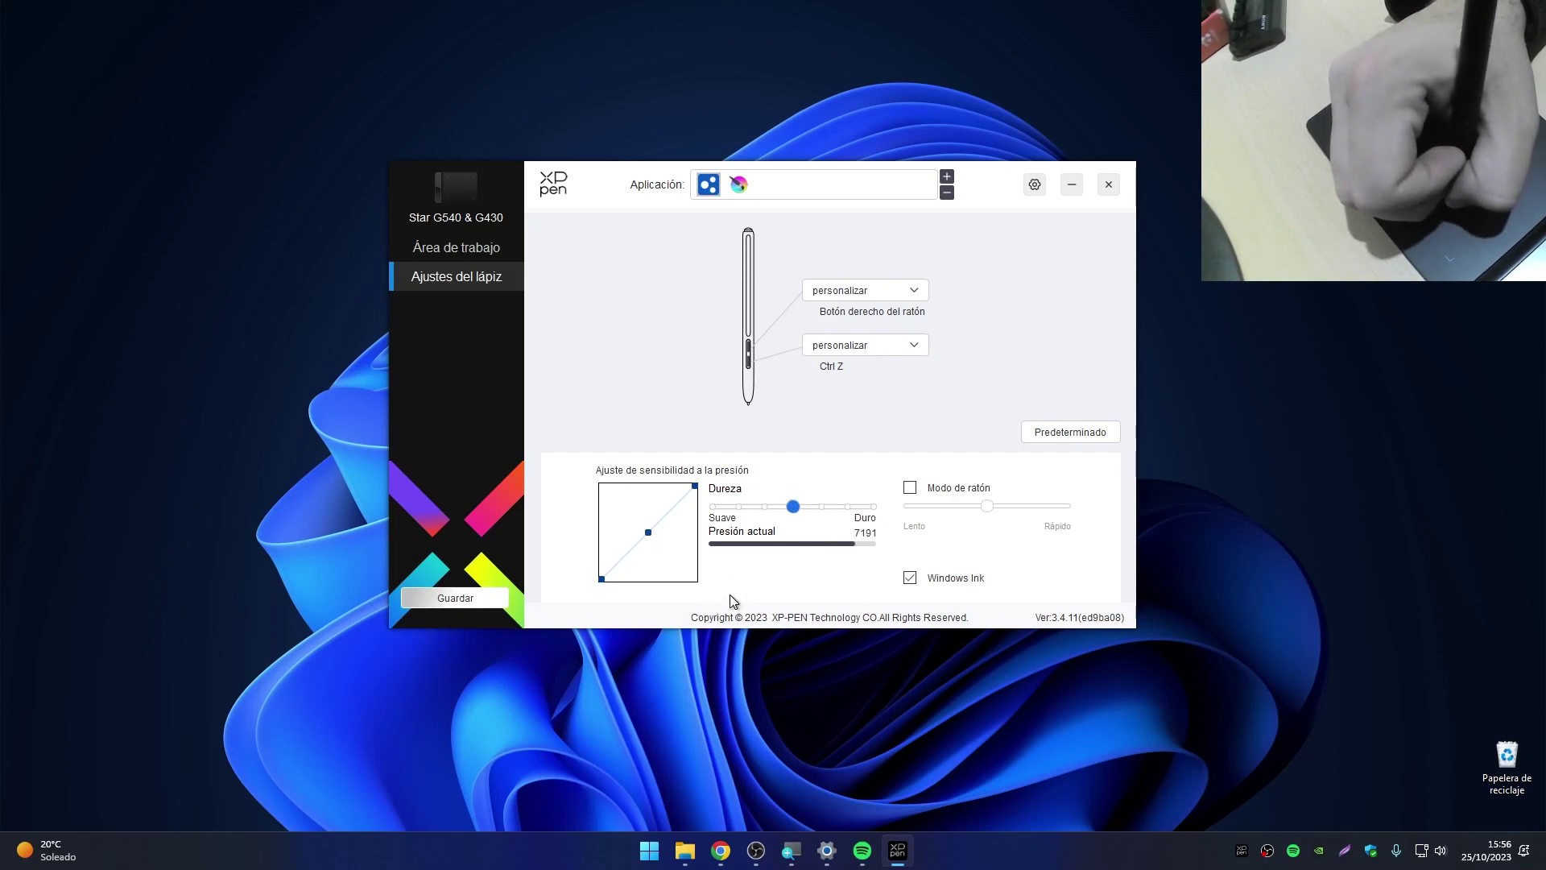
pyautogui.click(823, 569)
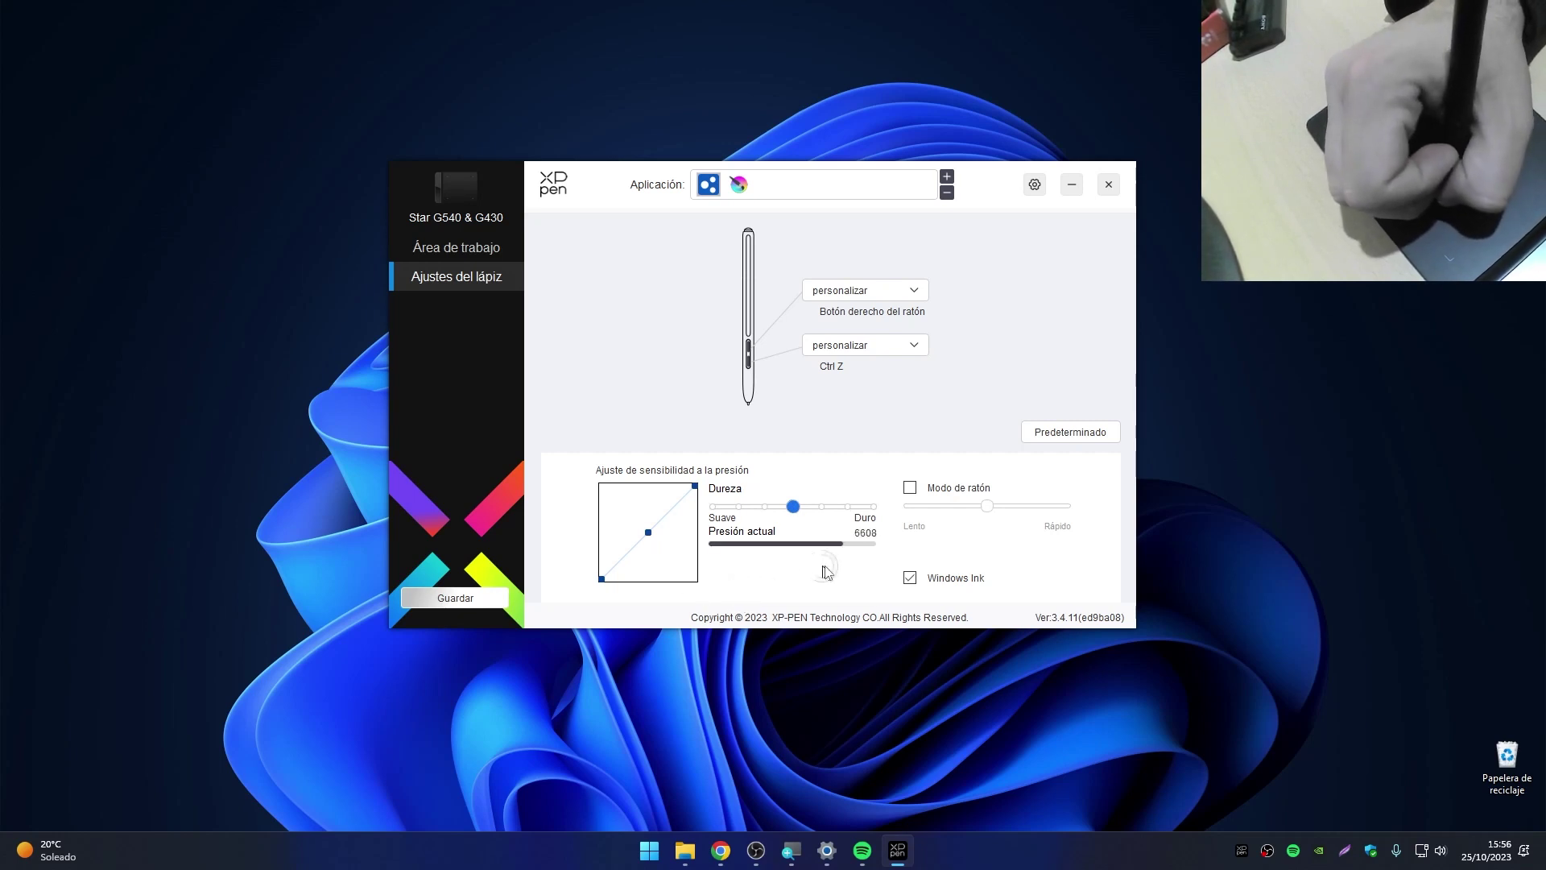